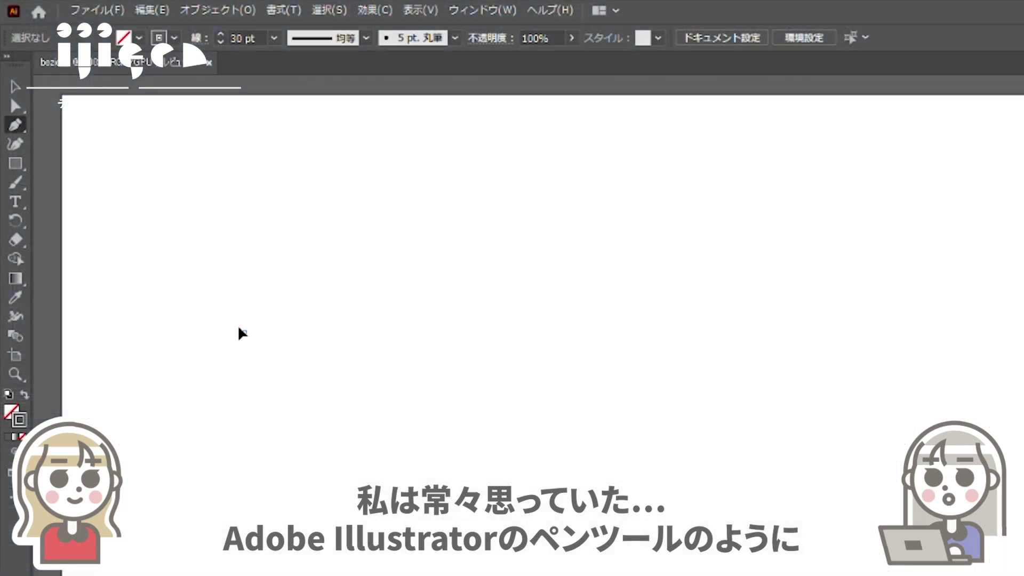
Step: Draw a two-anchor curved pen path in Illustrator and reshape its bend by dragging a handle
{"action": "left_click_drag", "start_coordinate": [244, 331], "coordinate": [325, 233]}
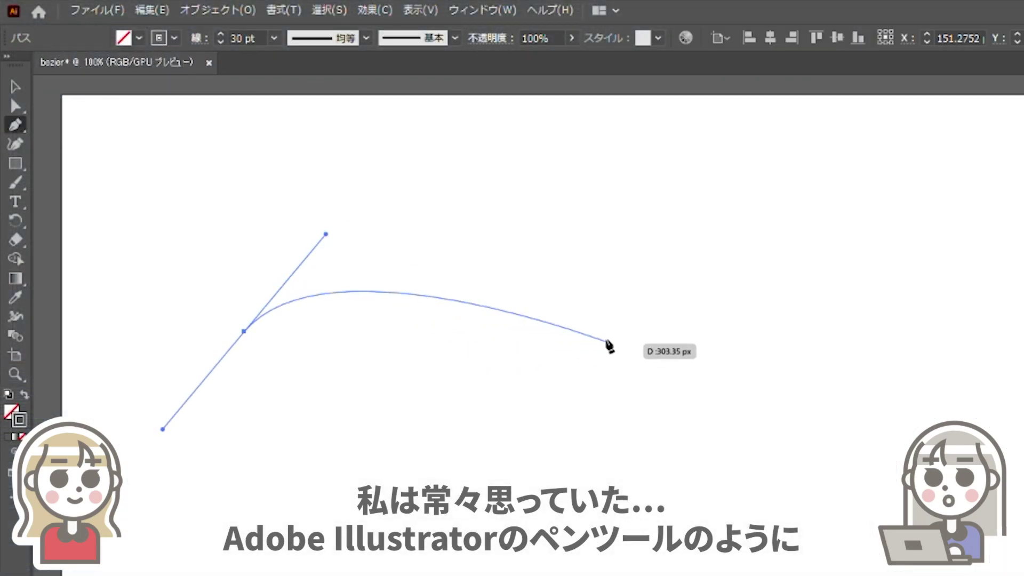
{"action": "left_click_drag", "start_coordinate": [611, 342], "coordinate": [764, 268]}
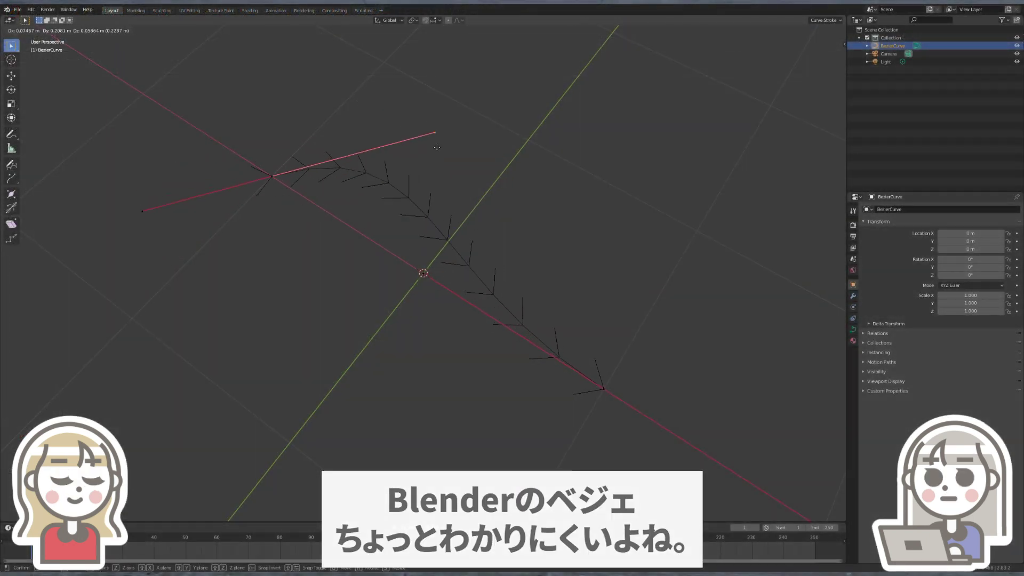
{"action": "left_click_drag", "start_coordinate": [437, 147], "coordinate": [632, 413]}
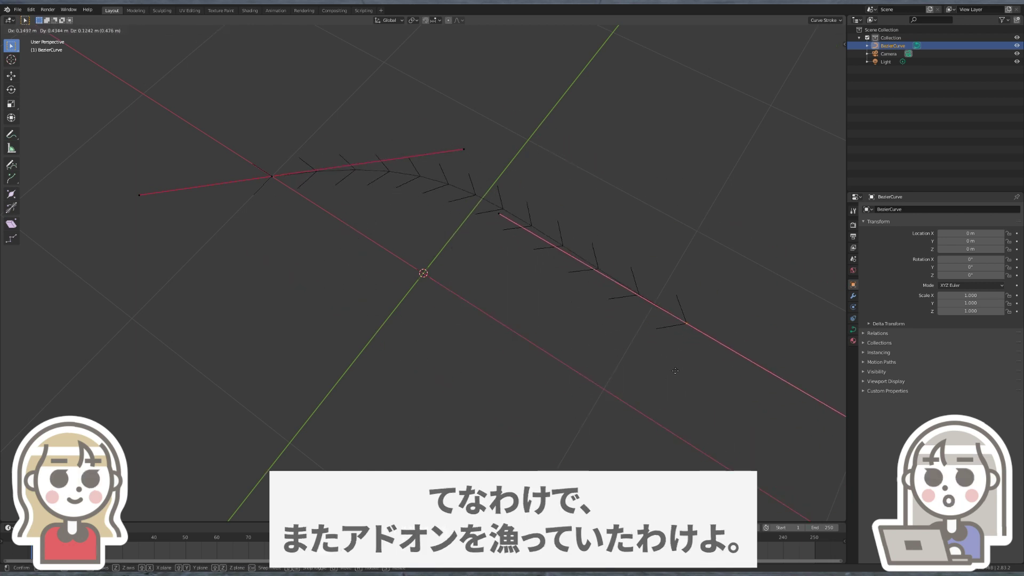
{"action": "left_click_drag", "start_coordinate": [632, 413], "coordinate": [619, 381]}
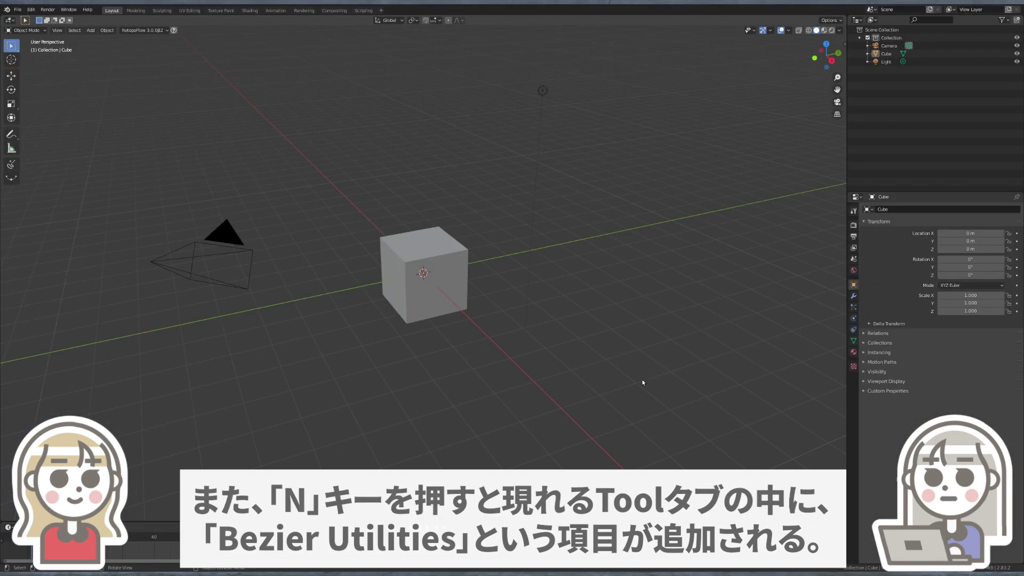
Step: Show the Bezier Utilities side panel with N
{"action": "key", "text": "n"}
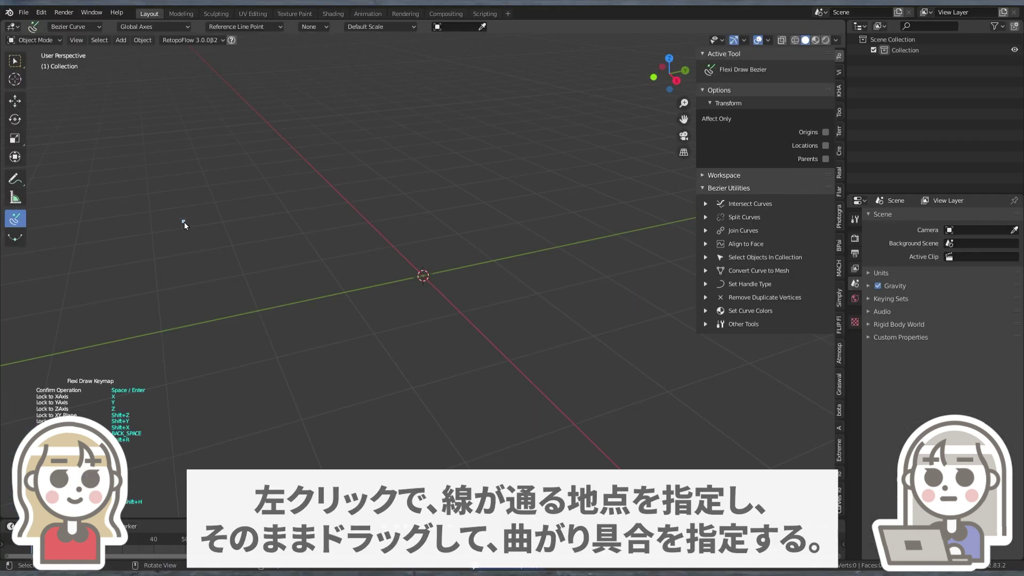
Step: Draw three wavy curves (BezierCurve, BezierCurve.001, BezierCurve.002), finishing each with Space
{"action": "left_click_drag", "start_coordinate": [184, 222], "coordinate": [271, 187]}
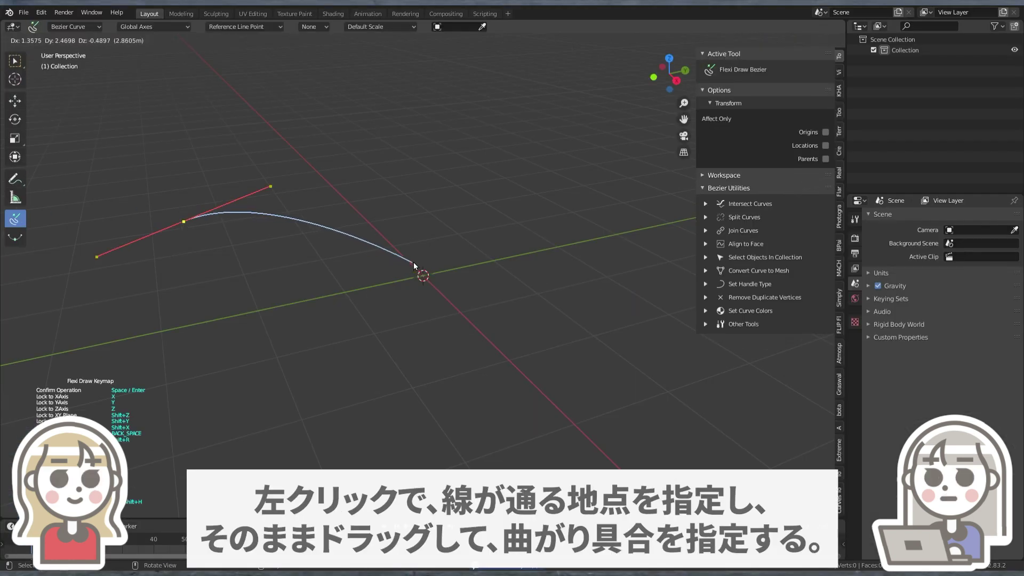
{"action": "left_click_drag", "start_coordinate": [414, 262], "coordinate": [583, 184]}
{"action": "key", "text": "space"}
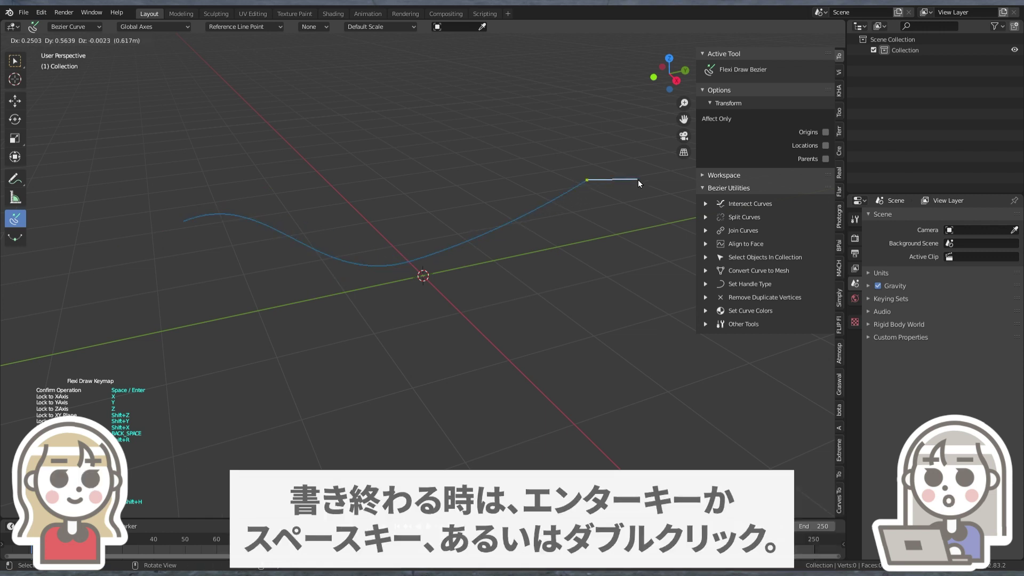
{"action": "key", "text": "space"}
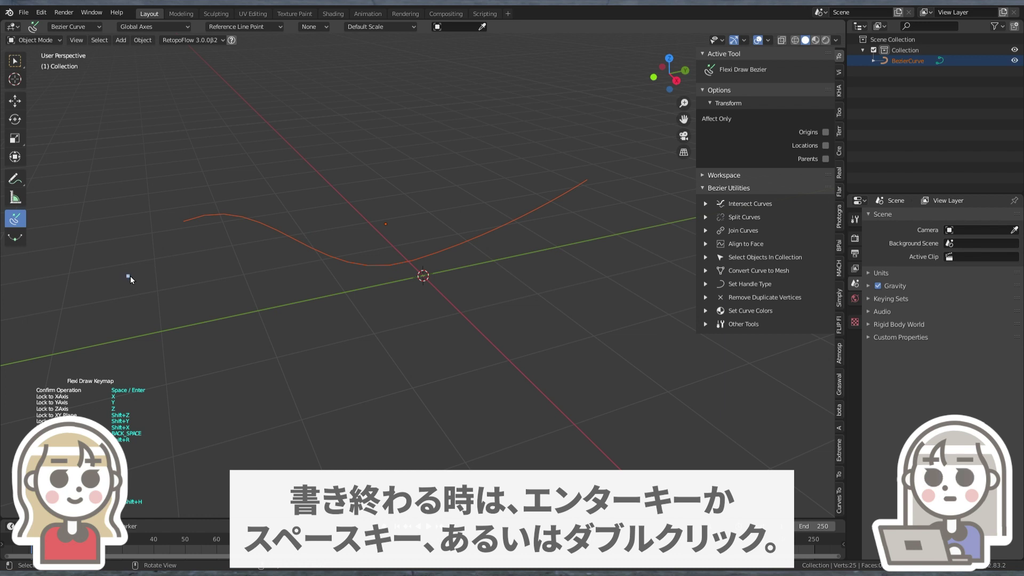
{"action": "left_click_drag", "start_coordinate": [128, 276], "coordinate": [215, 249]}
{"action": "left_click_drag", "start_coordinate": [360, 317], "coordinate": [496, 298]}
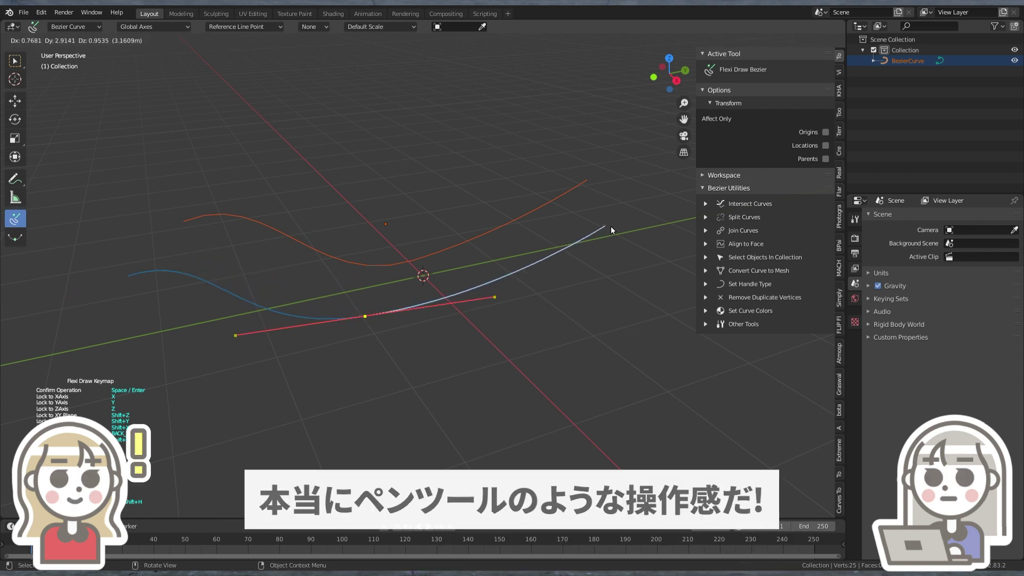
{"action": "key", "text": "space"}
{"action": "key", "text": "space"}
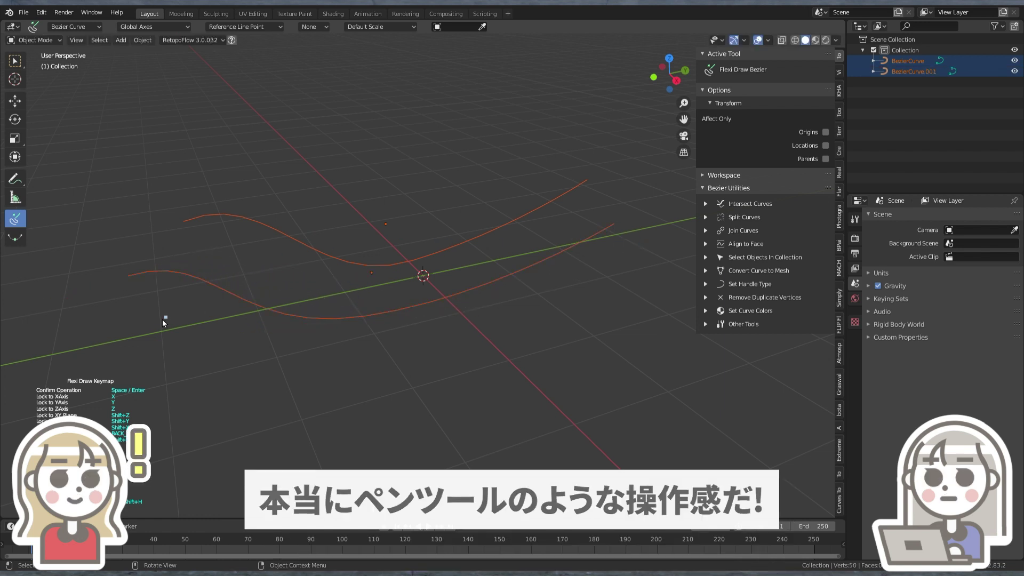
{"action": "left_click_drag", "start_coordinate": [68, 330], "coordinate": [99, 325]}
{"action": "left_click_drag", "start_coordinate": [368, 351], "coordinate": [562, 298]}
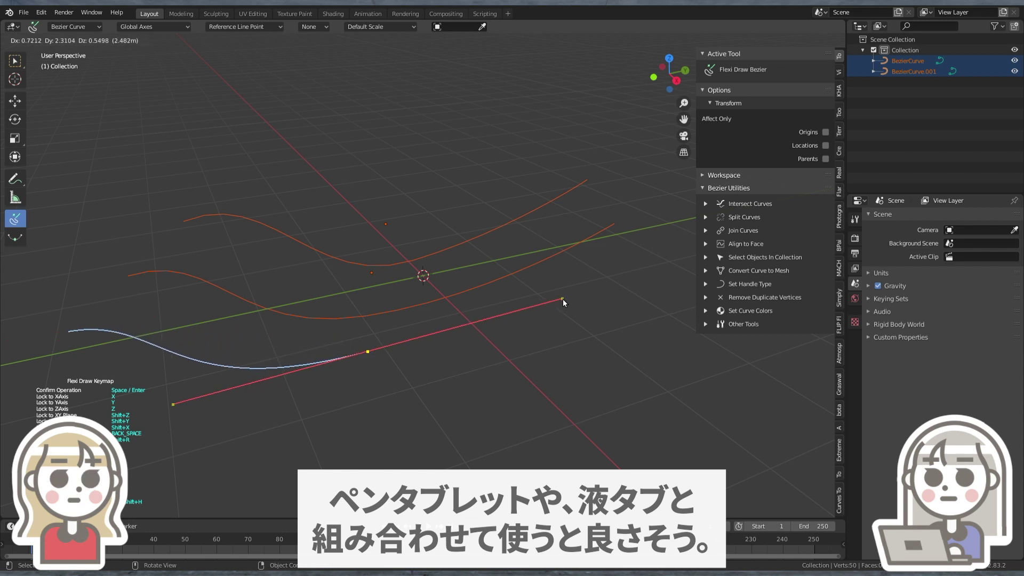
{"action": "left_click", "coordinate": [668, 253]}
{"action": "key", "text": "space"}
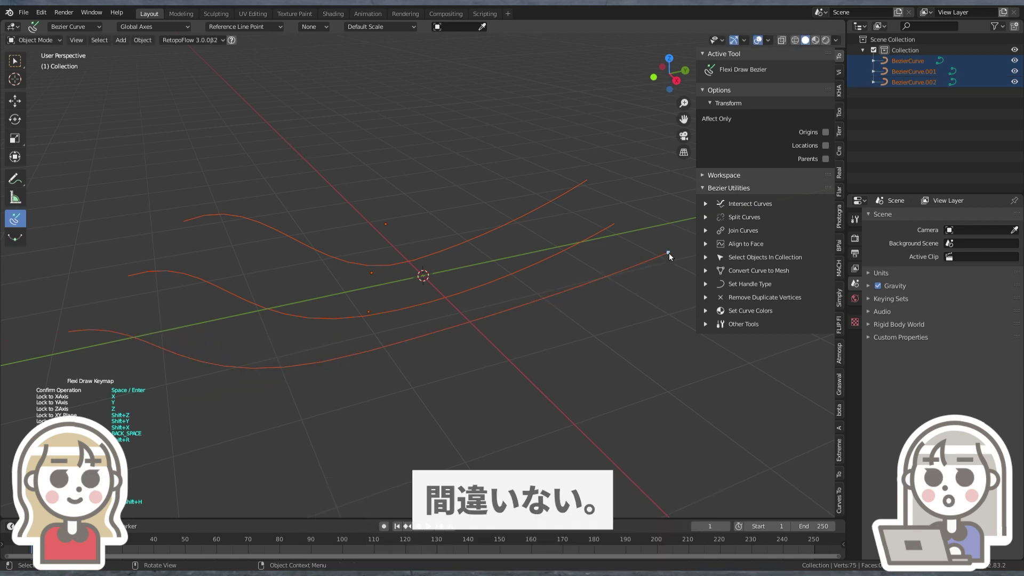
Step: Draw a four-point curve and auto-close it into a loop with Shift+Space
{"action": "left_click_drag", "start_coordinate": [163, 163], "coordinate": [297, 107]}
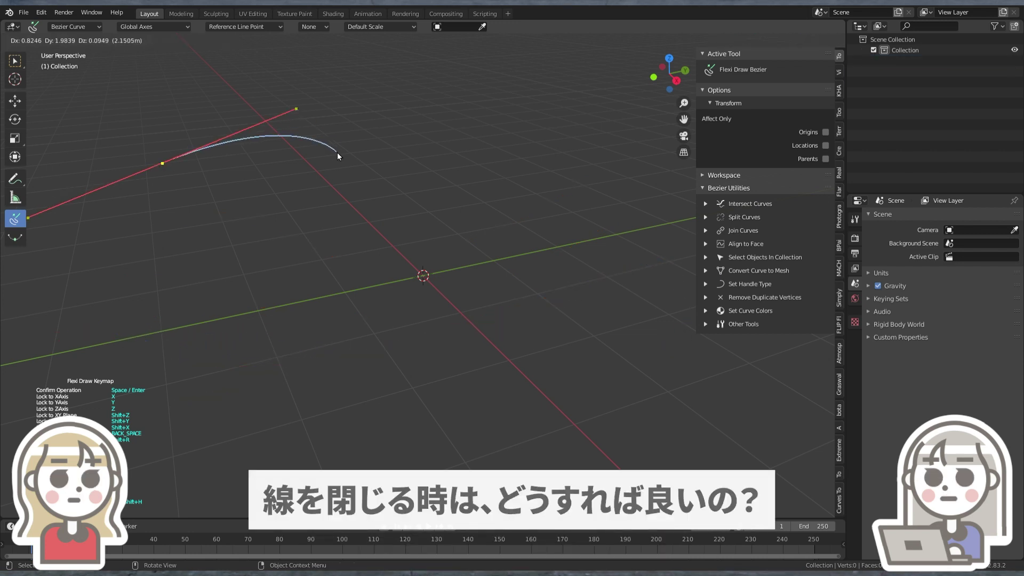
{"action": "mouse_move", "coordinate": [403, 180]}
{"action": "left_mouse_down"}
{"action": "mouse_move", "coordinate": [532, 149]}
{"action": "mouse_move", "coordinate": [644, 160]}
{"action": "left_mouse_up"}
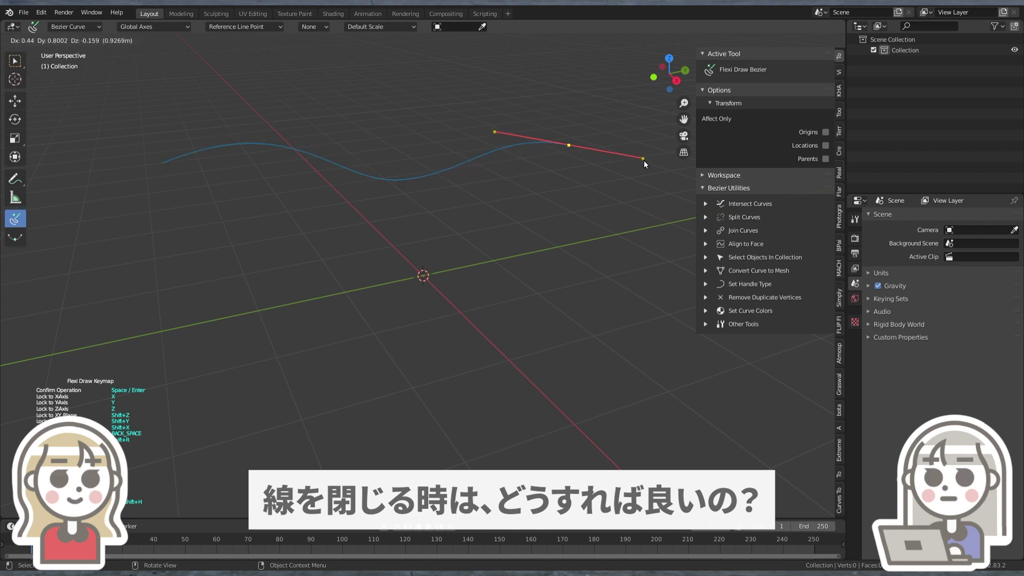
{"action": "mouse_move", "coordinate": [551, 305]}
{"action": "left_mouse_down"}
{"action": "mouse_move", "coordinate": [459, 356]}
{"action": "mouse_move", "coordinate": [413, 339]}
{"action": "left_mouse_up"}
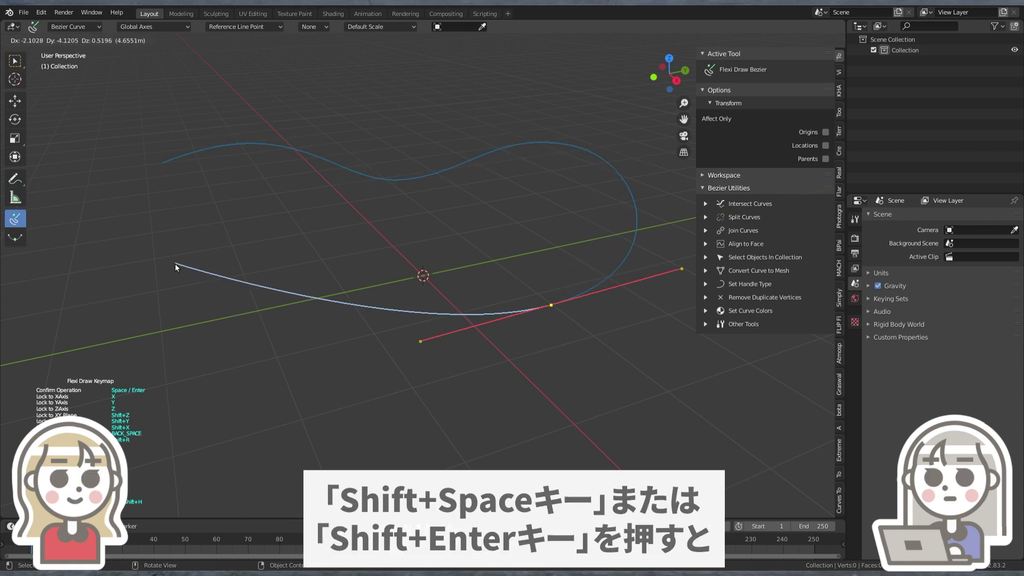
{"action": "left_click_drag", "start_coordinate": [175, 263], "coordinate": [82, 186]}
{"action": "key", "text": "shift+space"}
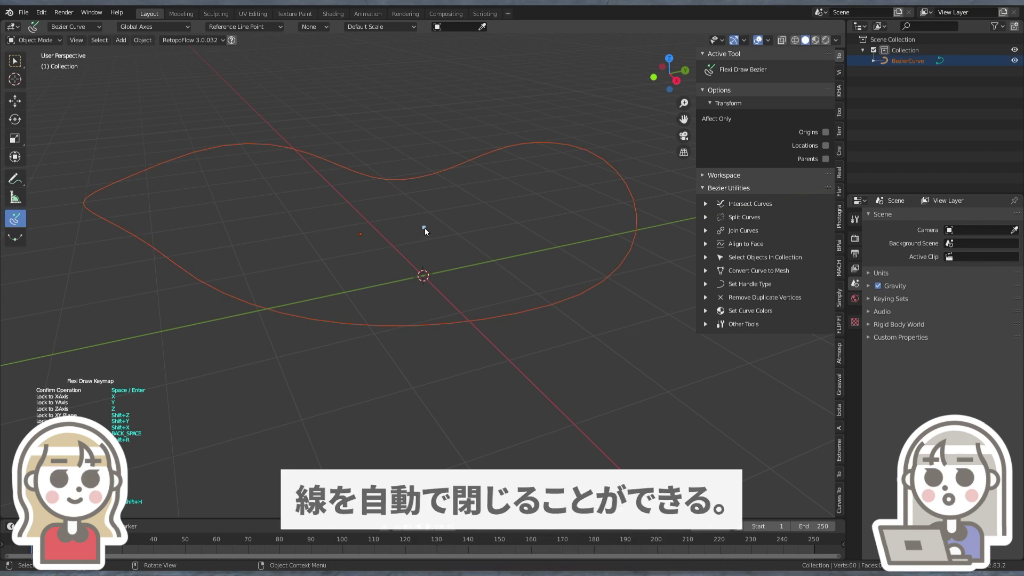
Step: Draw a second loop, snapping its last point onto the starting point
{"action": "left_click_drag", "start_coordinate": [198, 171], "coordinate": [298, 123]}
{"action": "left_click_drag", "start_coordinate": [433, 205], "coordinate": [537, 205]}
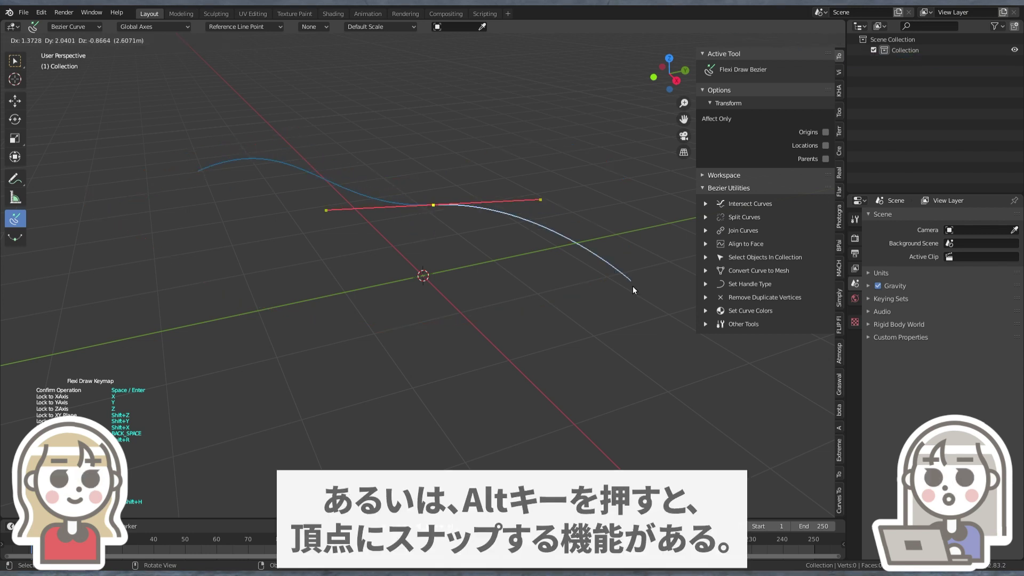
{"action": "left_click_drag", "start_coordinate": [618, 307], "coordinate": [549, 399]}
{"action": "left_click_drag", "start_coordinate": [263, 309], "coordinate": [135, 249]}
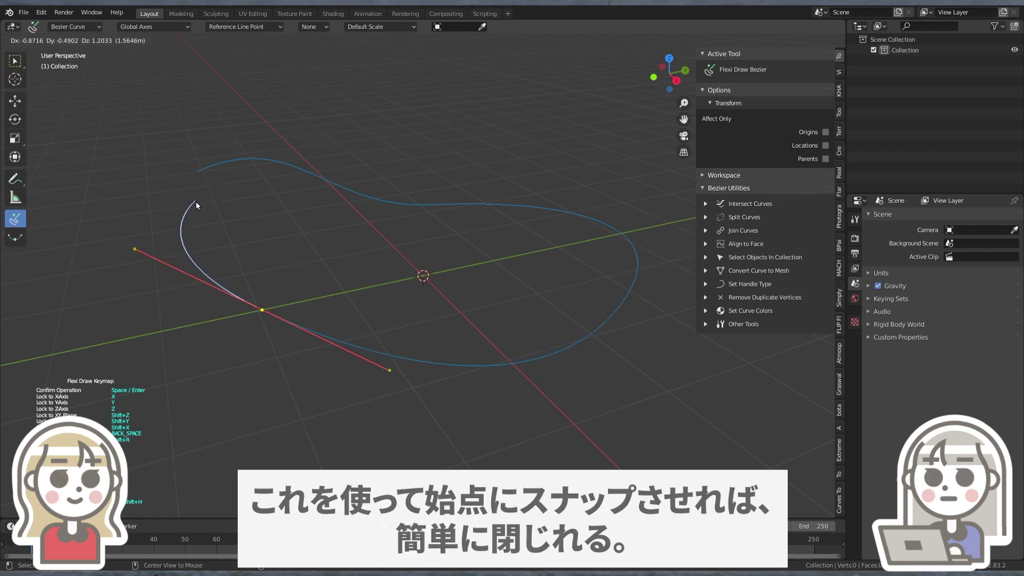
{"action": "left_click", "coordinate": [201, 180]}
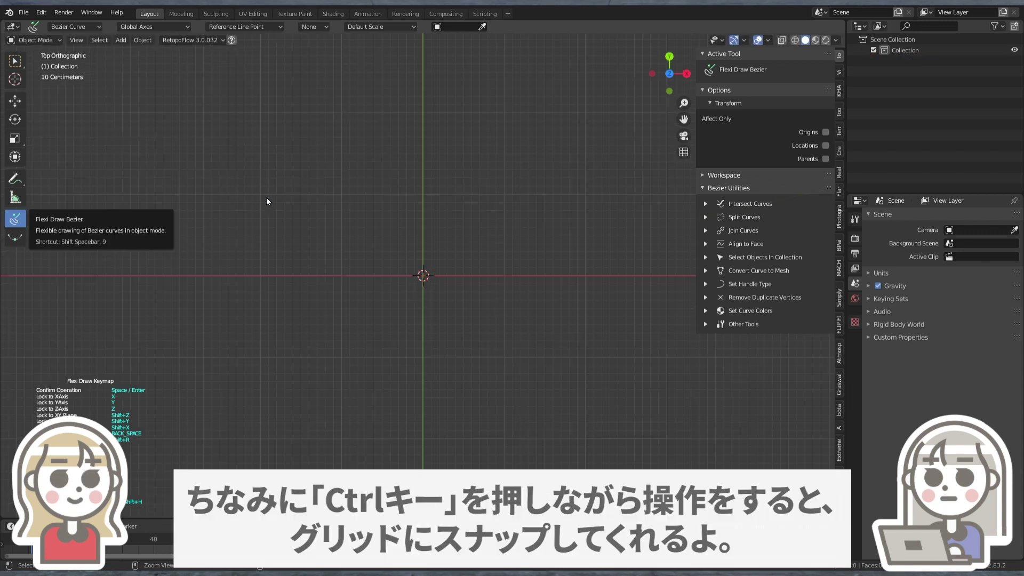
Step: Draw a grid-snapped closed outline with a top peak, rounded right and bottom-left corners
{"action": "left_click", "coordinate": [262, 195], "text": "ctrl"}
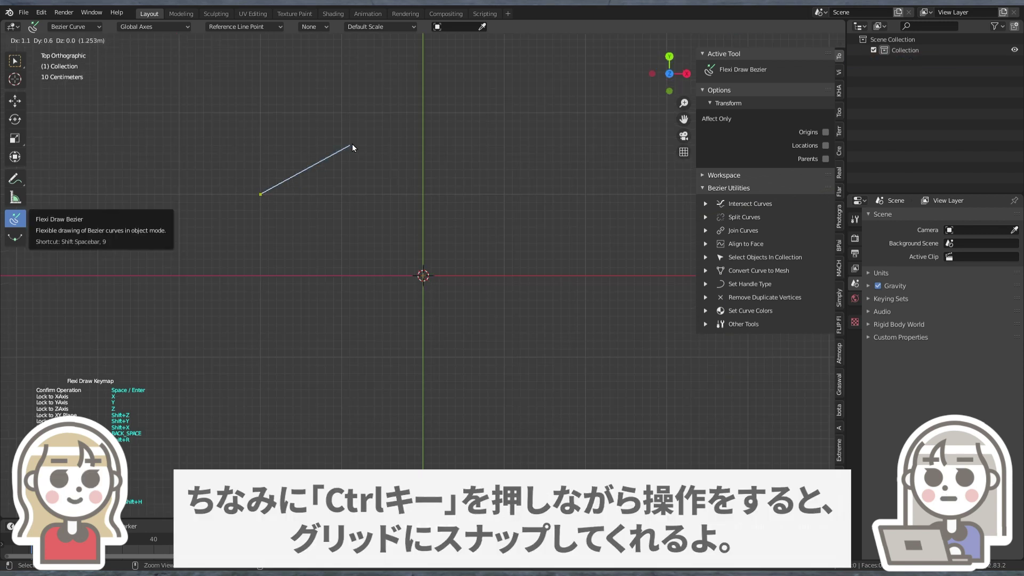
{"action": "left_click", "coordinate": [343, 114], "text": "ctrl"}
{"action": "left_click", "coordinate": [424, 195], "text": "ctrl"}
{"action": "left_click", "coordinate": [504, 193], "text": "ctrl"}
{"action": "left_click_drag", "start_coordinate": [585, 275], "coordinate": [584, 330], "text": "ctrl"}
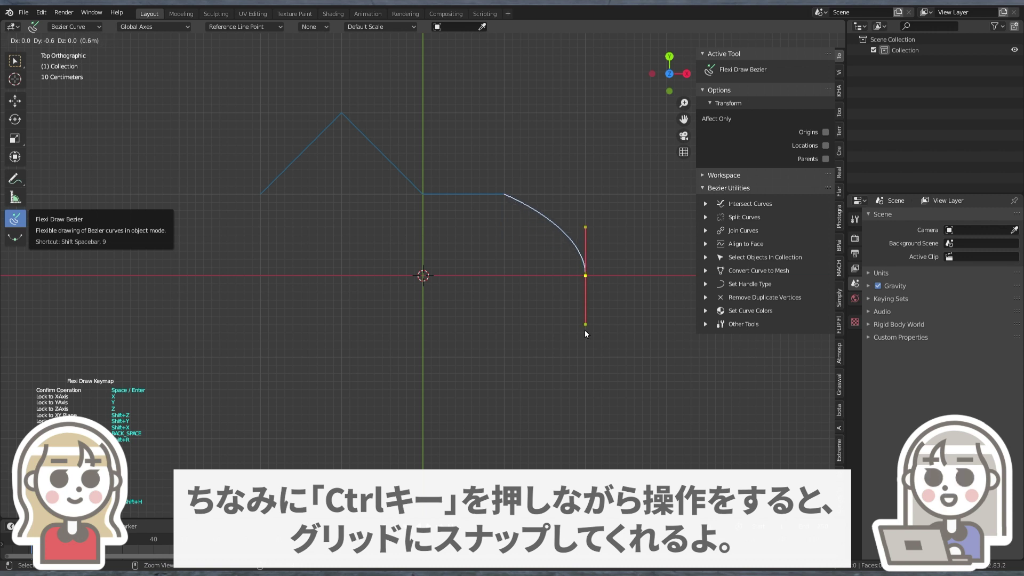
{"action": "left_click_drag", "start_coordinate": [504, 356], "coordinate": [505, 355], "text": "ctrl"}
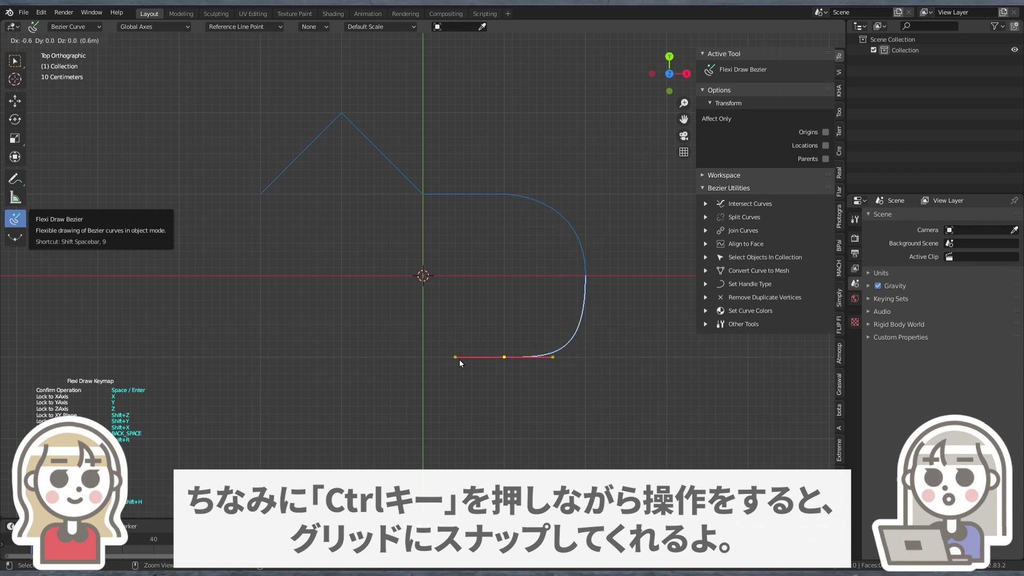
{"action": "left_click", "coordinate": [342, 356], "text": "ctrl"}
{"action": "left_click_drag", "start_coordinate": [260, 276], "coordinate": [261, 194], "text": "ctrl"}
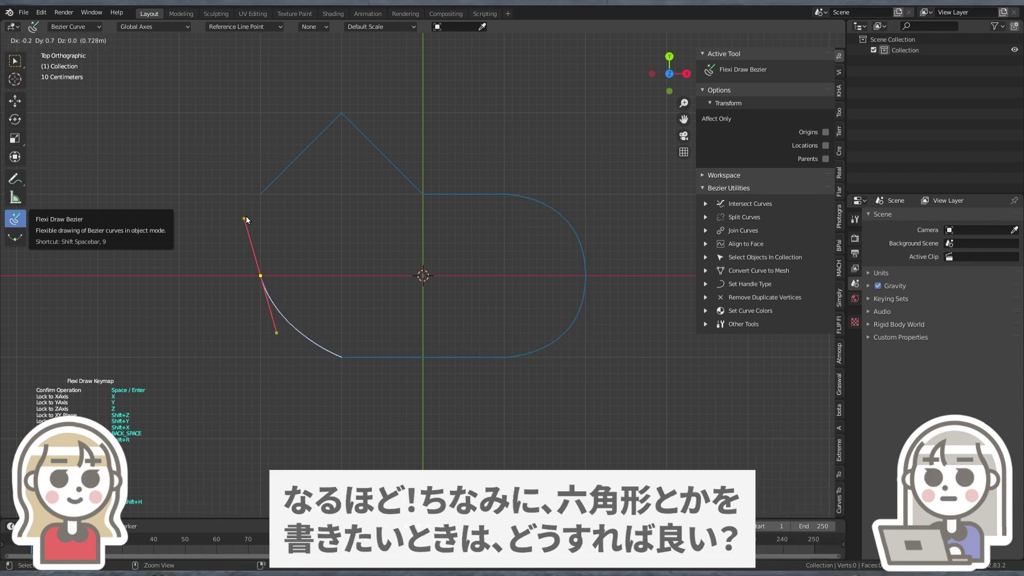
{"action": "left_click", "coordinate": [267, 191], "text": "ctrl"}
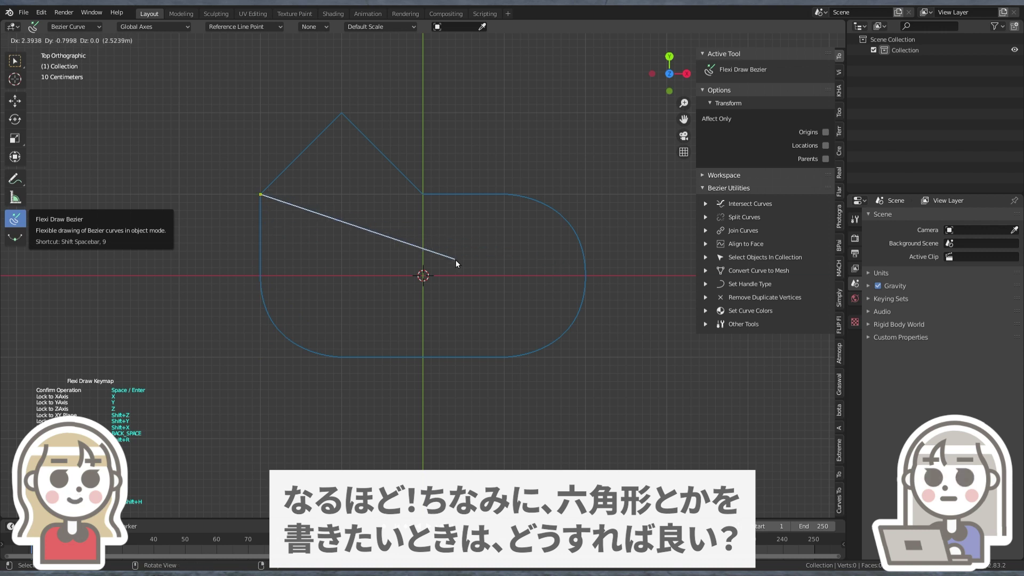
{"action": "key", "text": "space"}
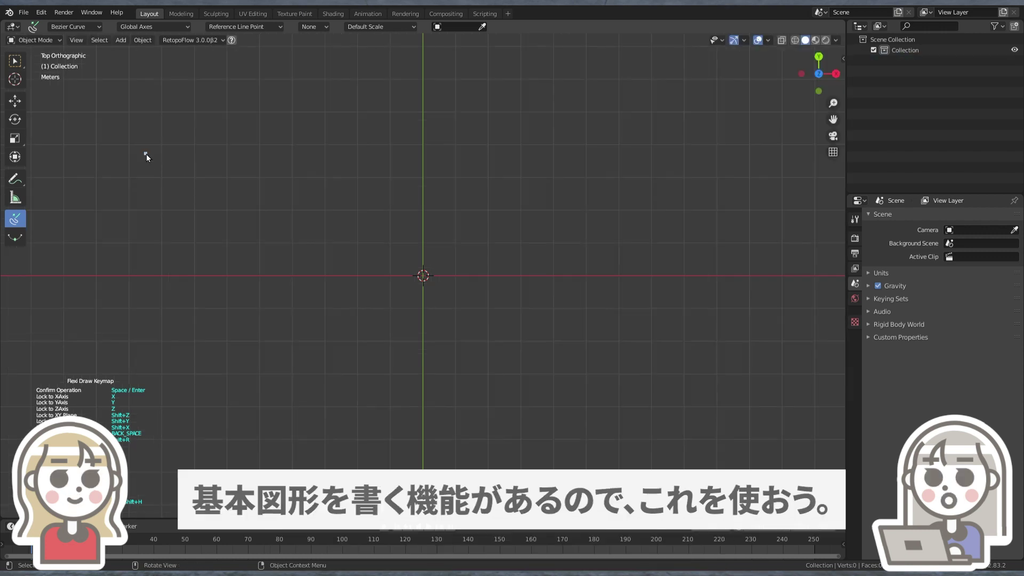
Step: Draw a 6-sided regular polygon (hexagon) out from the centre
{"action": "left_click", "coordinate": [98, 28]}
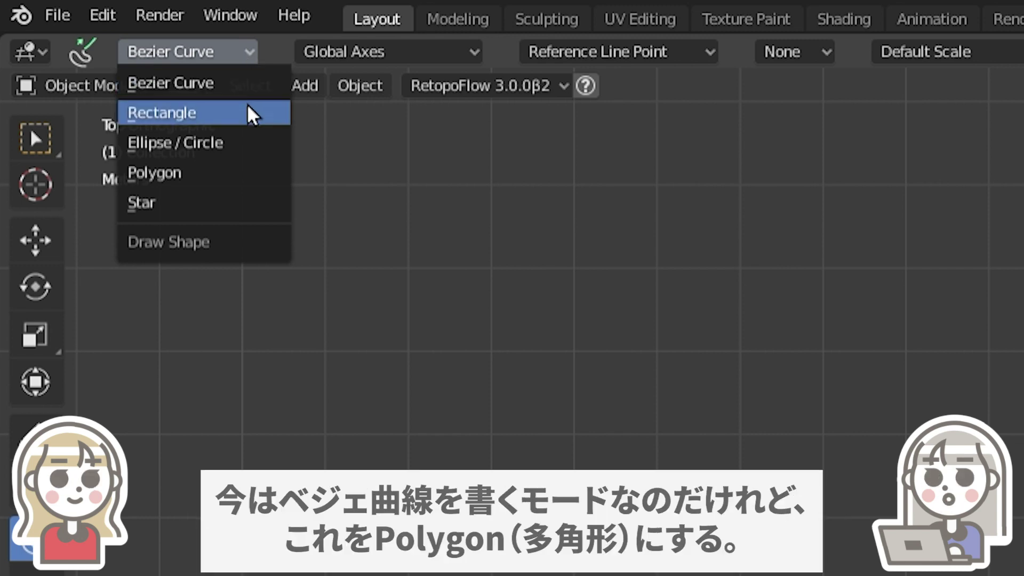
{"action": "left_click", "coordinate": [238, 176]}
{"action": "left_click", "coordinate": [565, 54]}
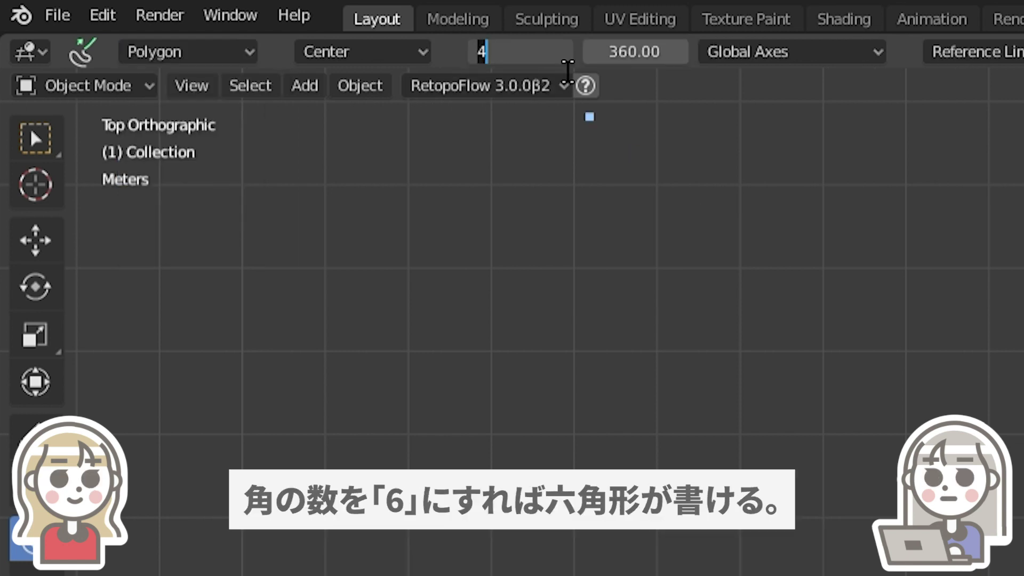
{"action": "type", "text": "6"}
{"action": "key", "text": "Return"}
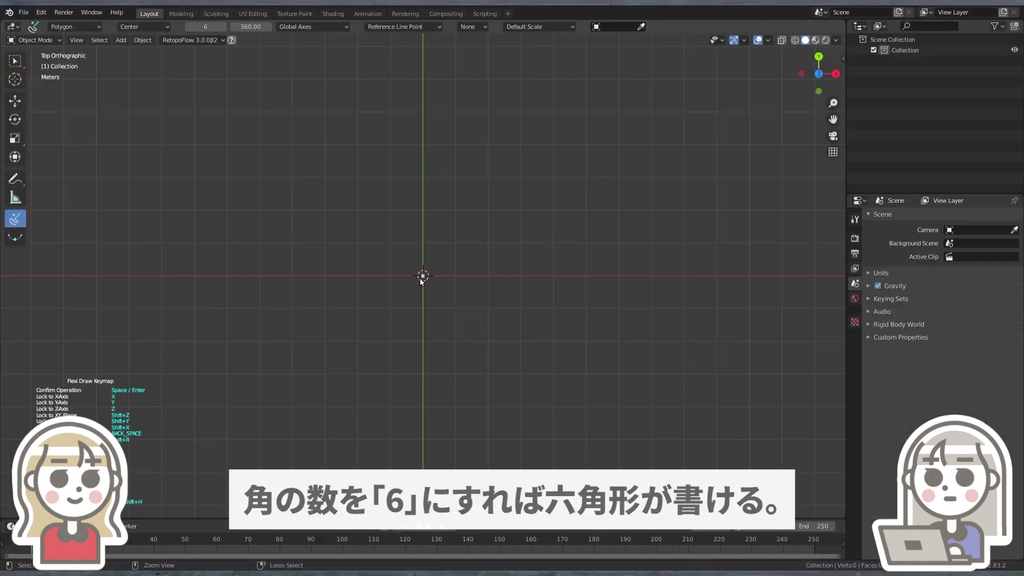
{"action": "mouse_move", "coordinate": [422, 277]}
{"action": "left_mouse_down"}
{"action": "mouse_move", "coordinate": [402, 169]}
{"action": "mouse_move", "coordinate": [423, 113]}
{"action": "left_mouse_up"}
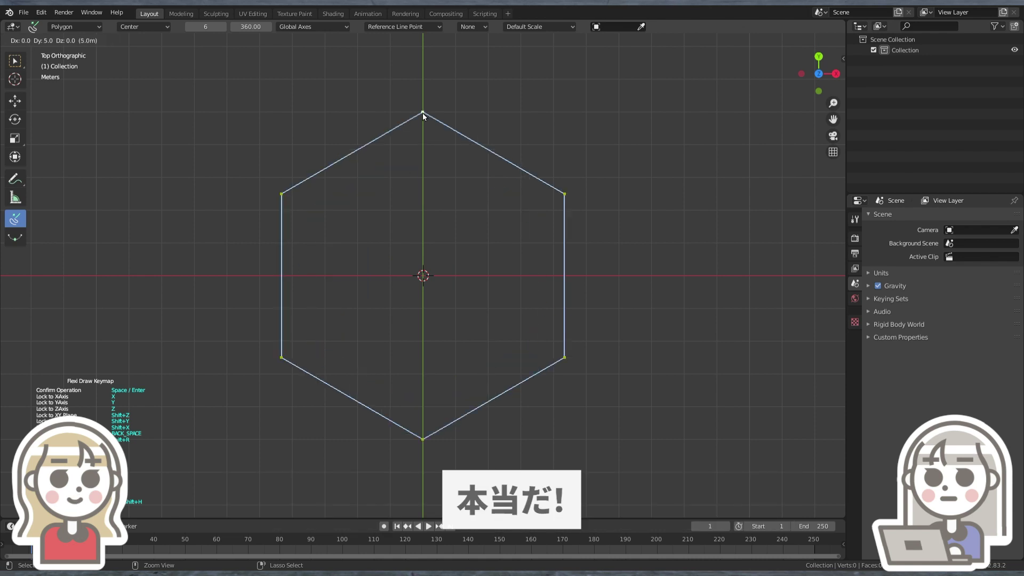
Step: Draw a five-point star, then an ellipse, around the centre
{"action": "left_click", "coordinate": [84, 85]}
{"action": "left_click_drag", "start_coordinate": [422, 276], "coordinate": [424, 110]}
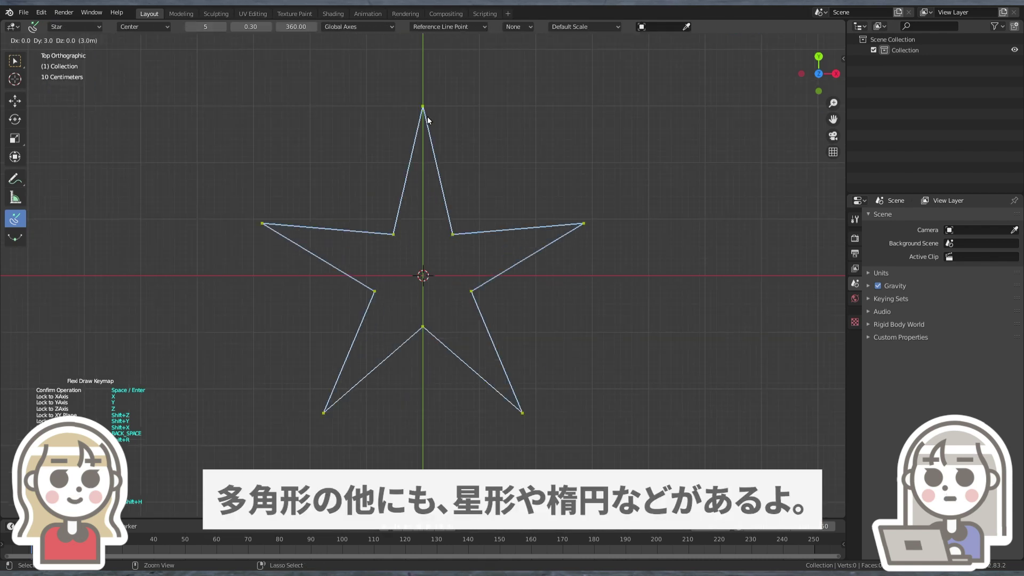
{"action": "left_click", "coordinate": [75, 27]}
{"action": "left_click", "coordinate": [95, 61]}
{"action": "left_click_drag", "start_coordinate": [430, 263], "coordinate": [574, 184]}
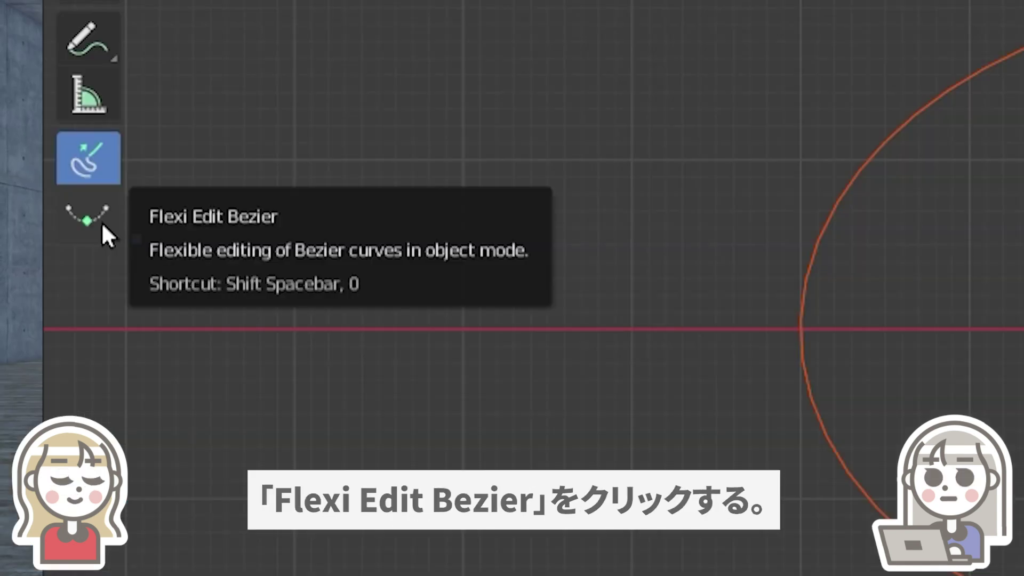
Step: Switch to Flexi Edit Bezier, toggling with E to Flexi Draw and back
{"action": "left_click", "coordinate": [102, 226]}
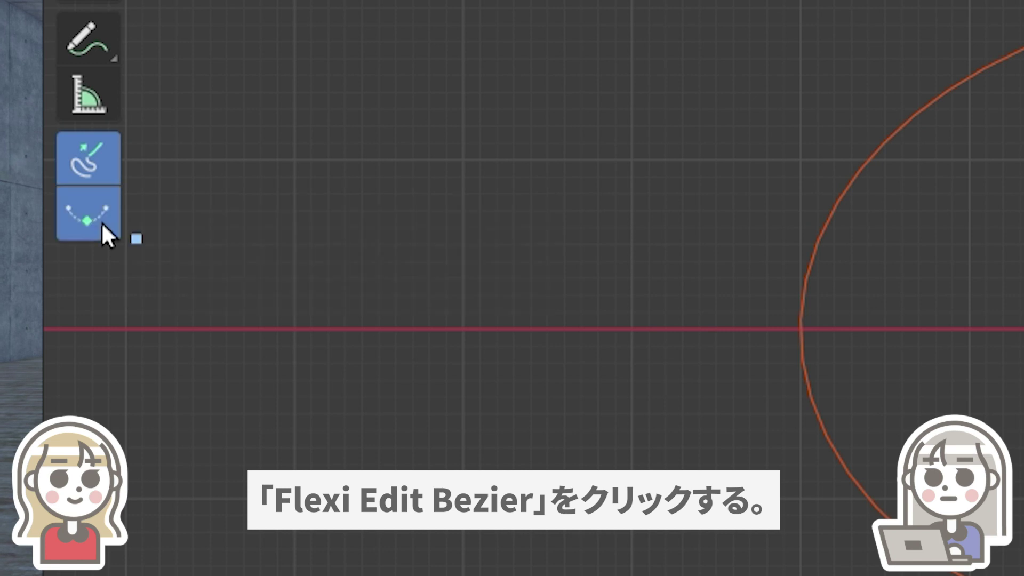
{"action": "key", "text": "e"}
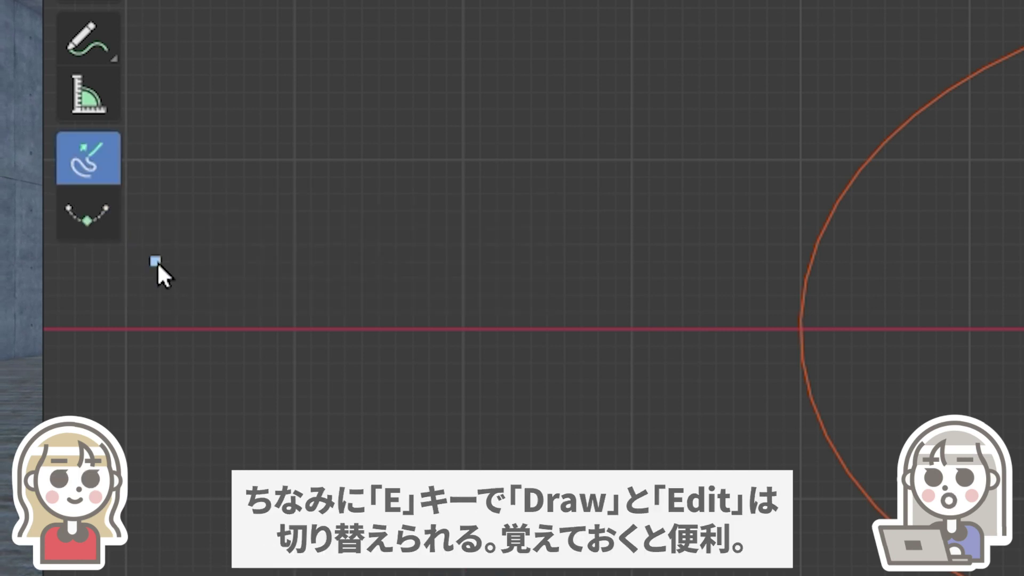
{"action": "key", "text": "e"}
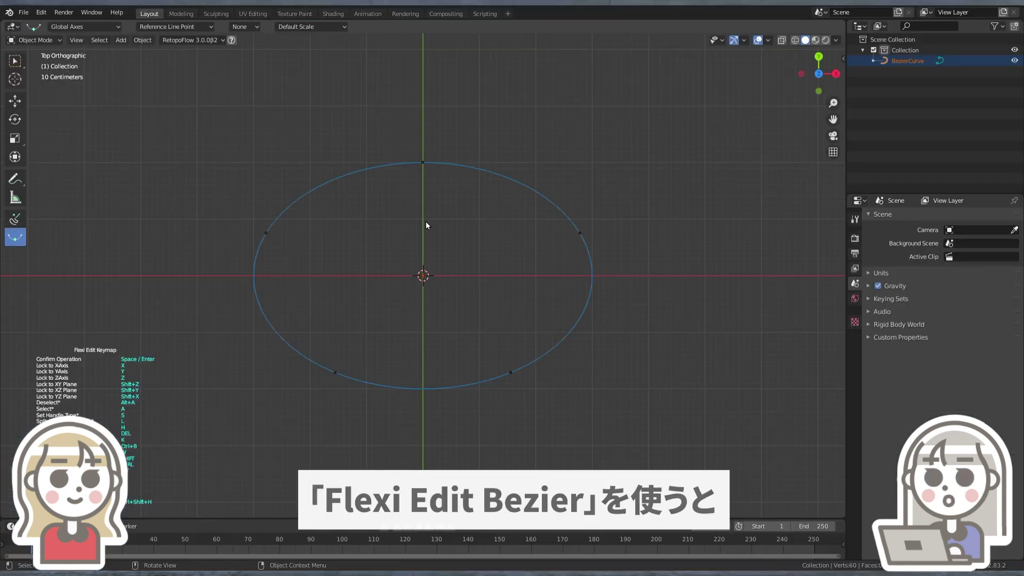
Step: Drag the ellipse's top point up-right, then fillet all four rectangle corners with Ctrl+B
{"action": "left_click", "coordinate": [421, 162]}
{"action": "mouse_move", "coordinate": [423, 162]}
{"action": "left_mouse_down"}
{"action": "mouse_move", "coordinate": [465, 152]}
{"action": "mouse_move", "coordinate": [434, 149]}
{"action": "mouse_move", "coordinate": [459, 150]}
{"action": "mouse_move", "coordinate": [556, 90]}
{"action": "left_mouse_up"}
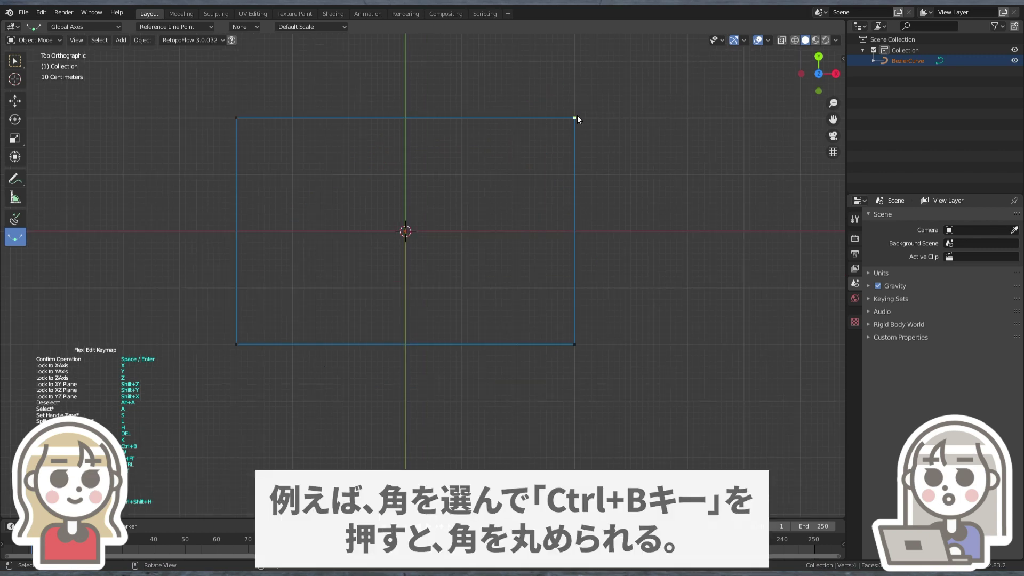
{"action": "left_click", "coordinate": [575, 118]}
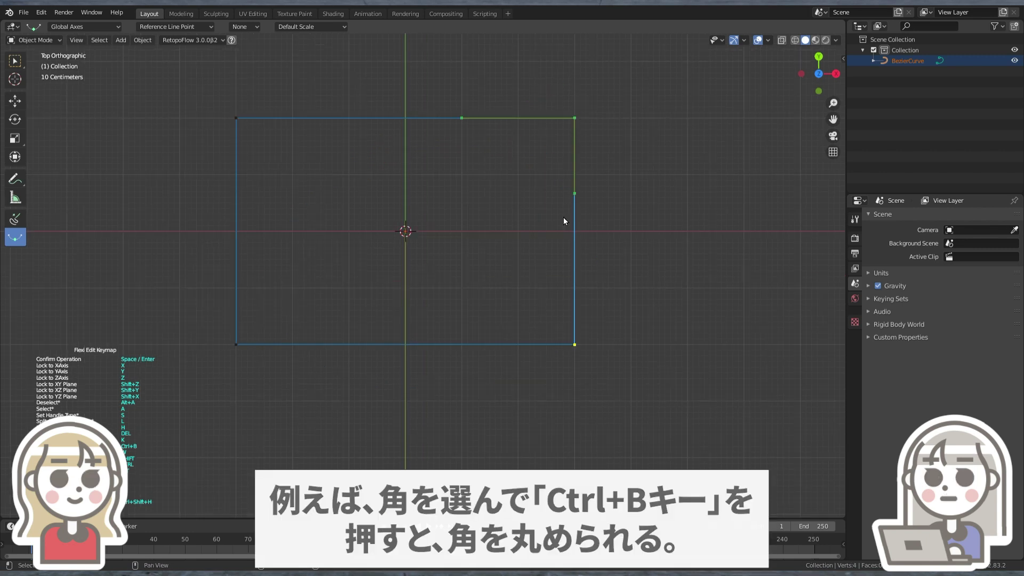
{"action": "left_click", "coordinate": [575, 344], "text": "shift"}
{"action": "left_click", "coordinate": [236, 344], "text": "shift"}
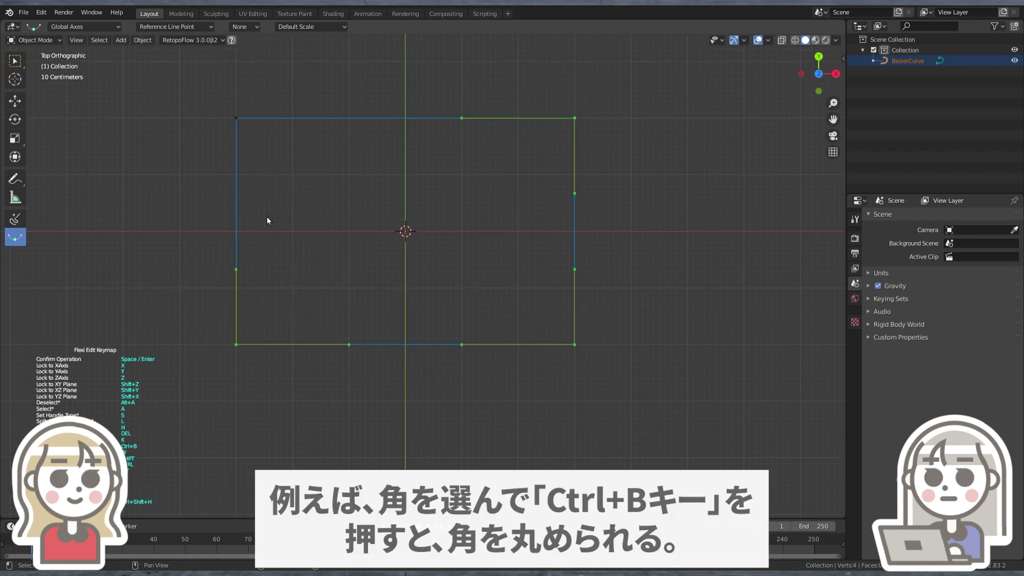
{"action": "left_click", "coordinate": [237, 118], "text": "shift"}
{"action": "key", "text": "ctrl+b"}
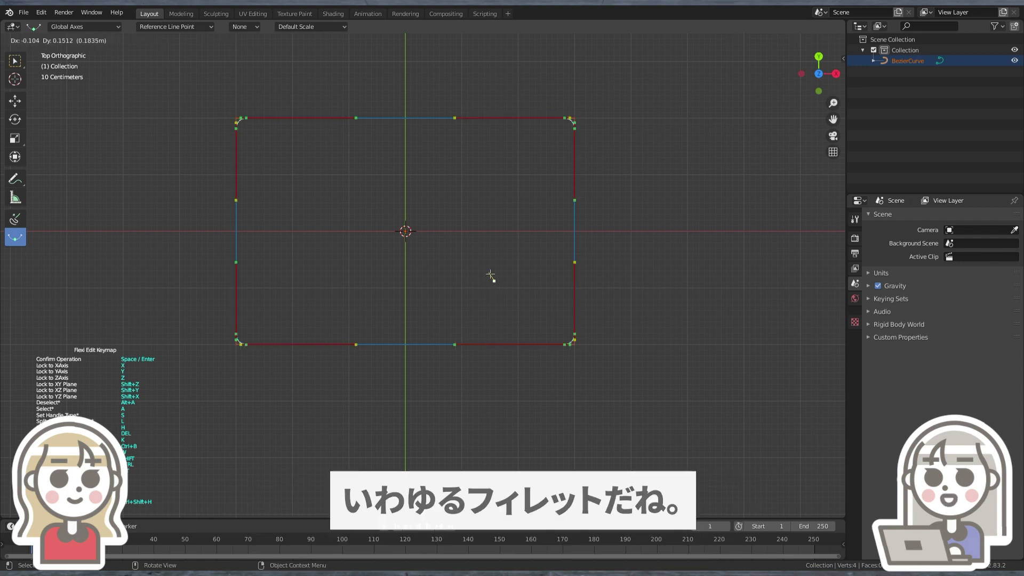
{"action": "left_click", "coordinate": [599, 314]}
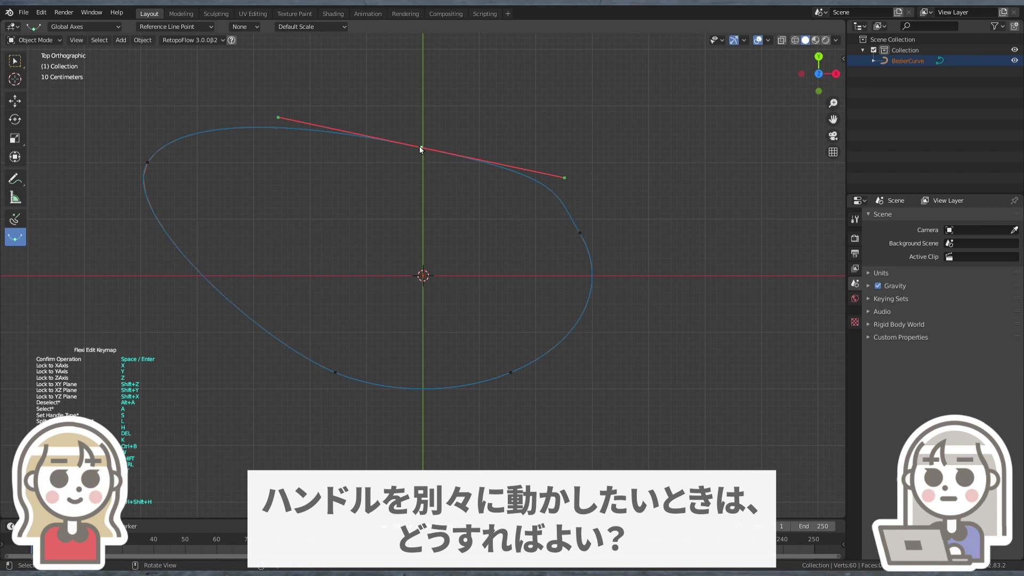
Step: Set the top point's handles to Free and drag each apart, then switch them back to Aligned
{"action": "key", "text": "s"}
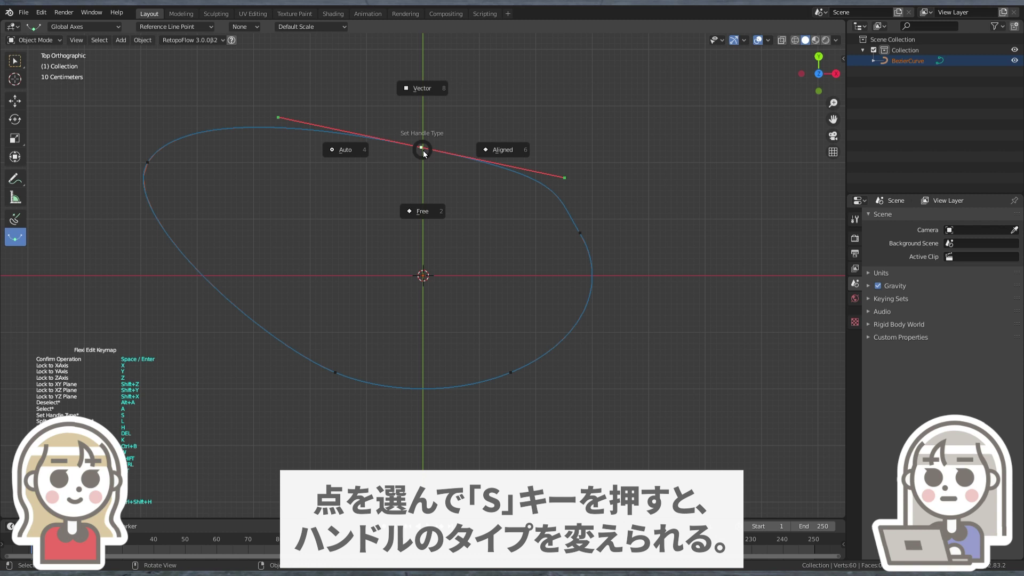
{"action": "left_click", "coordinate": [421, 203]}
{"action": "mouse_move", "coordinate": [564, 178]}
{"action": "left_mouse_down"}
{"action": "mouse_move", "coordinate": [567, 155]}
{"action": "mouse_move", "coordinate": [494, 68]}
{"action": "left_mouse_up"}
{"action": "left_click_drag", "start_coordinate": [279, 118], "coordinate": [360, 72]}
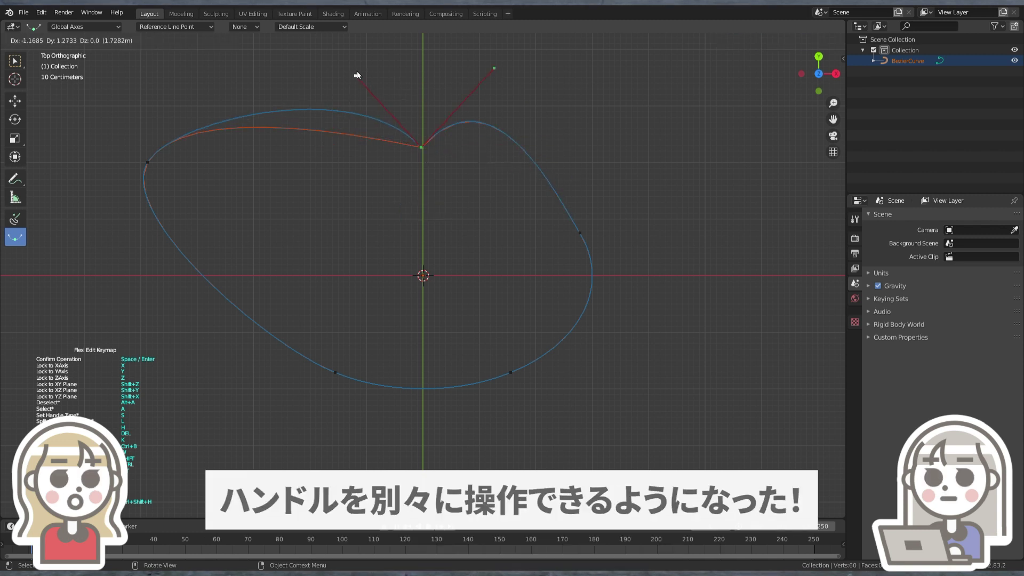
{"action": "key", "text": "s"}
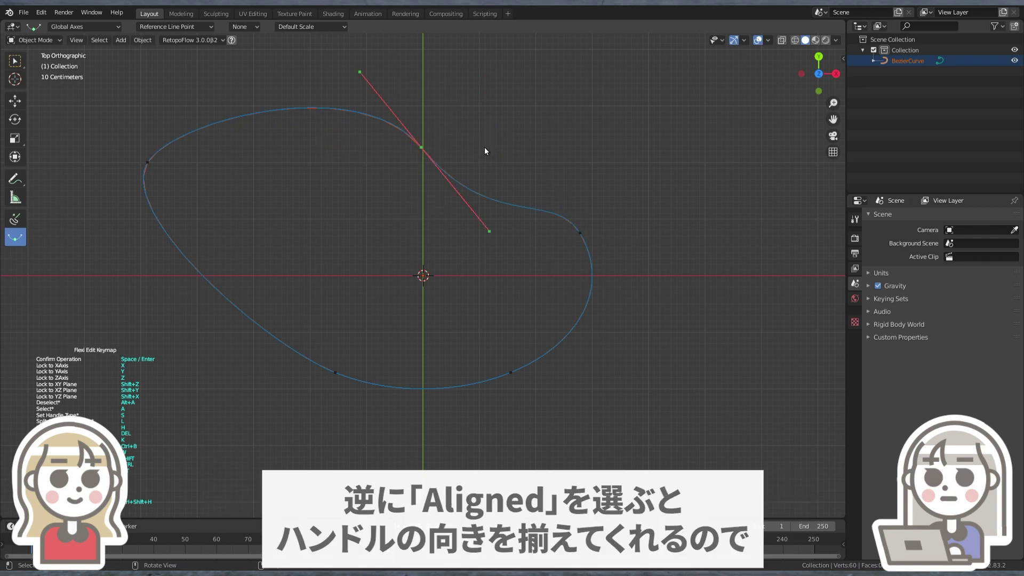
{"action": "mouse_move", "coordinate": [490, 232]}
{"action": "left_mouse_down"}
{"action": "mouse_move", "coordinate": [480, 198]}
{"action": "mouse_move", "coordinate": [513, 158]}
{"action": "left_mouse_up"}
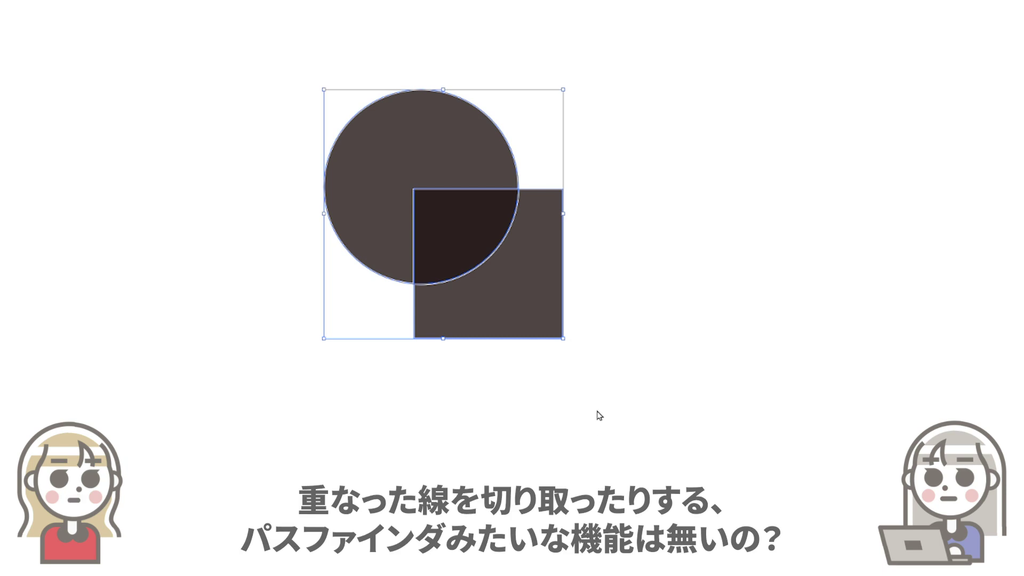
Step: Move the square piece down-right and the circle piece up-left, then deselect
{"action": "left_click_drag", "start_coordinate": [539, 293], "coordinate": [570, 321]}
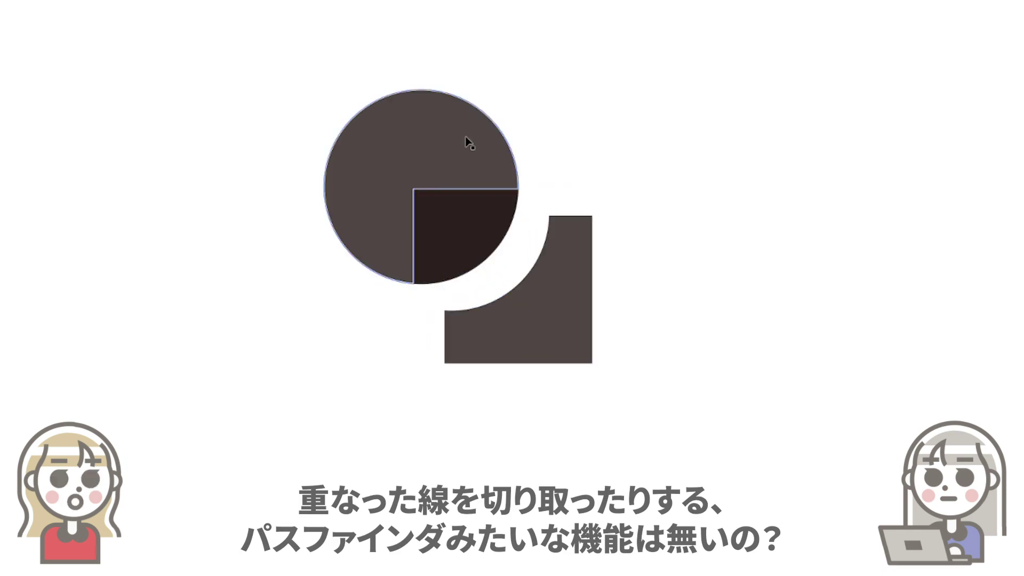
{"action": "left_click_drag", "start_coordinate": [454, 142], "coordinate": [428, 114]}
{"action": "left_click", "coordinate": [729, 231]}
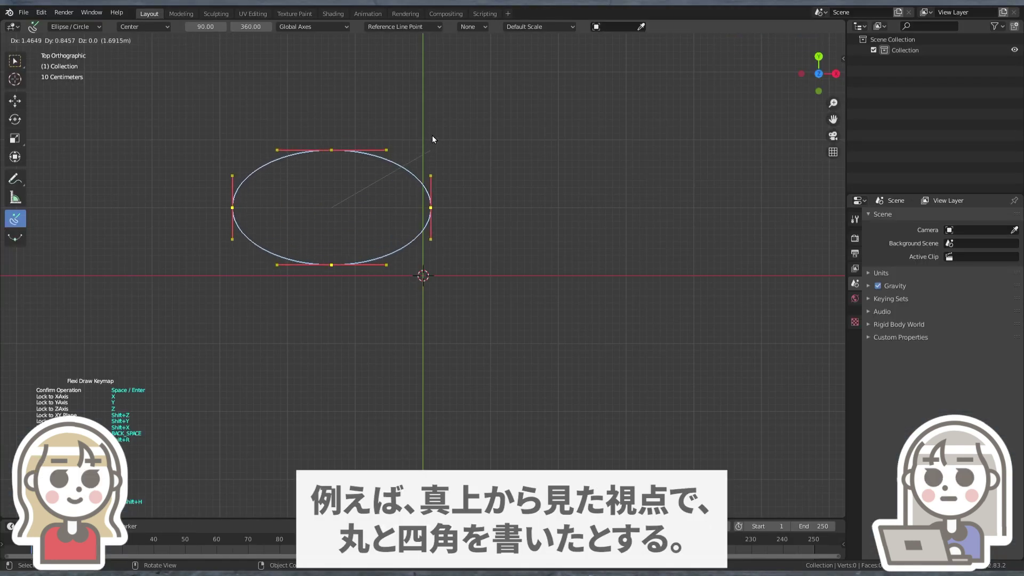
Step: Draw a circle, then a square overlapping it, confirming each as its own Bezier curve object
{"action": "left_click_drag", "start_coordinate": [432, 135], "coordinate": [449, 104]}
{"action": "key", "text": "Return"}
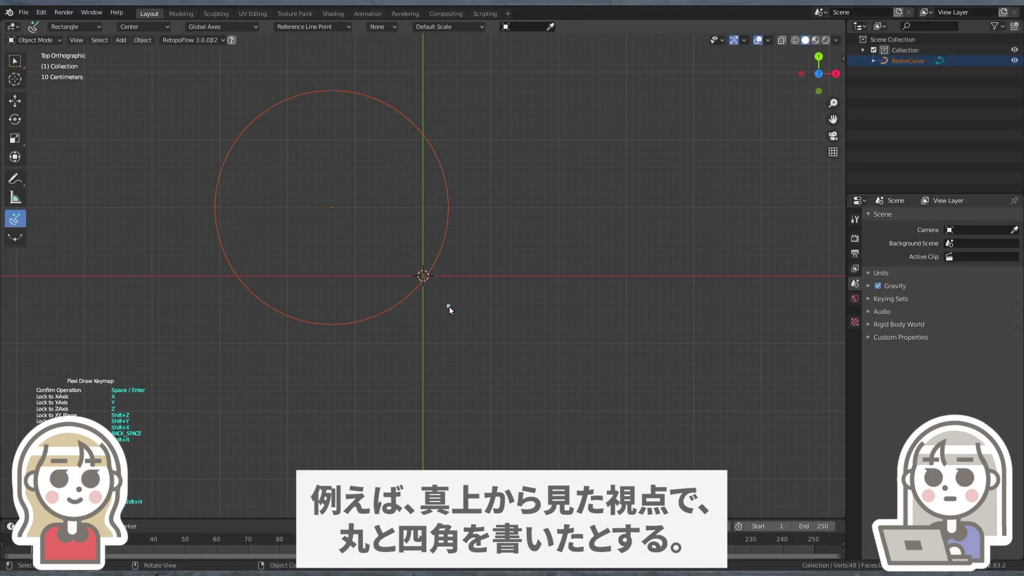
{"action": "left_click_drag", "start_coordinate": [449, 306], "coordinate": [540, 214]}
{"action": "key", "text": "Return"}
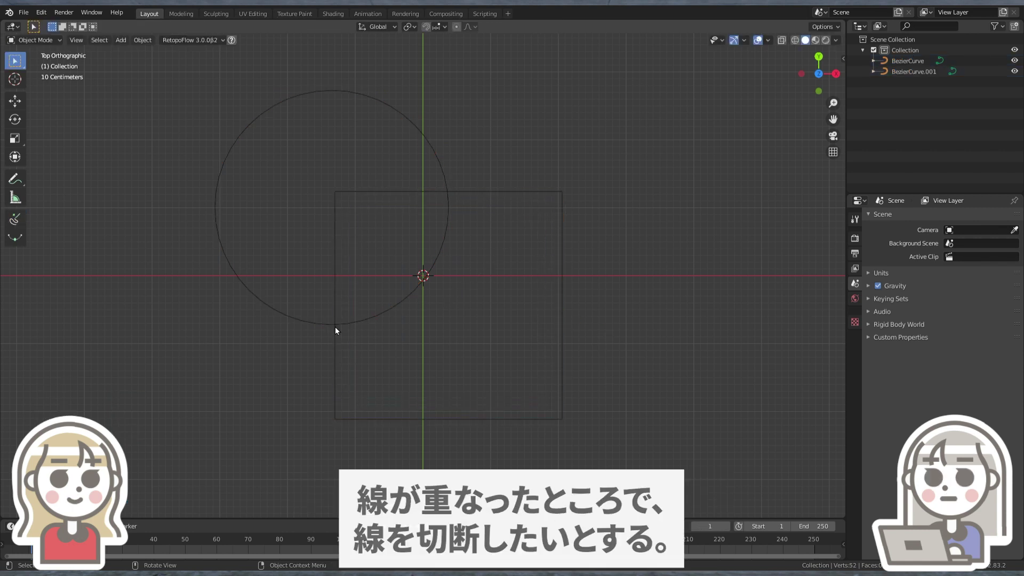
Step: Set the Intersect Curves action to Cut and cut both curves where they cross
{"action": "key", "text": "n"}
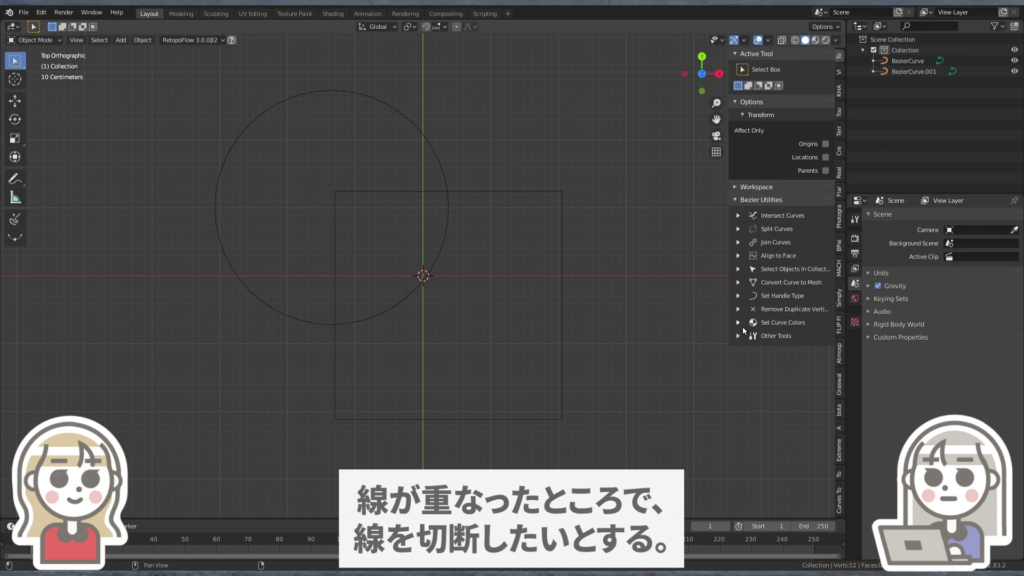
{"action": "left_click", "coordinate": [739, 214]}
{"action": "left_click", "coordinate": [802, 248]}
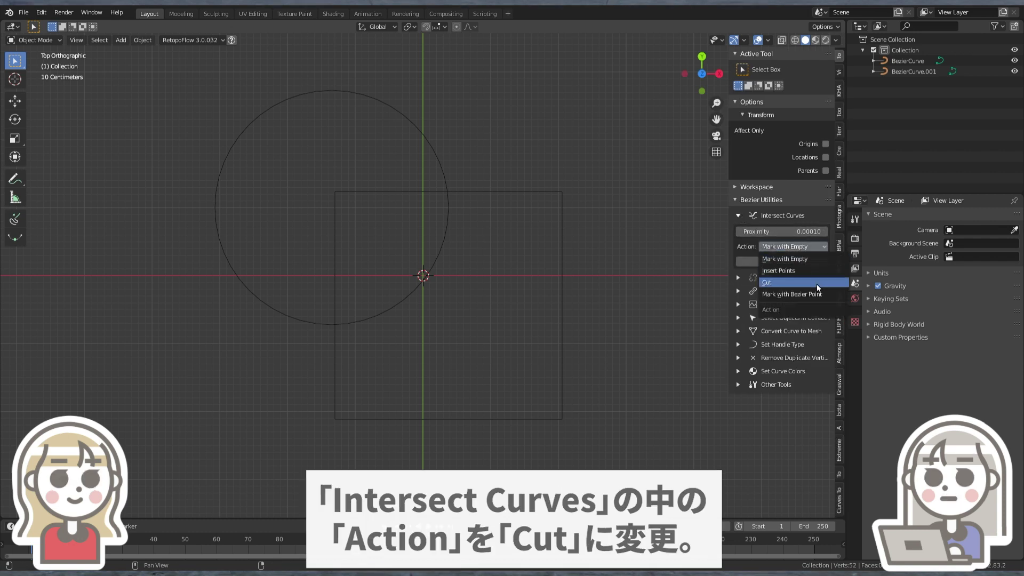
{"action": "left_click", "coordinate": [817, 282]}
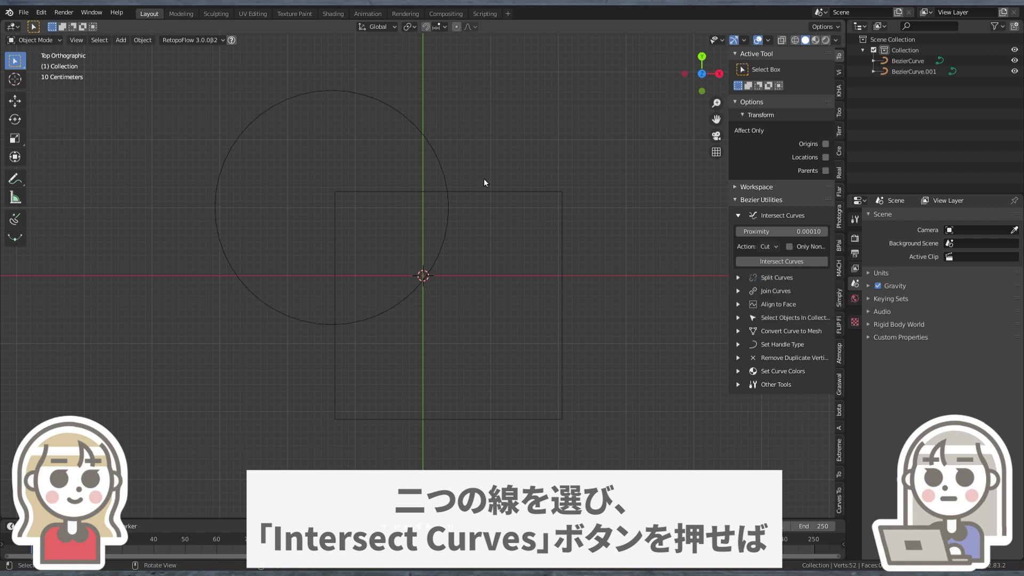
{"action": "left_click_drag", "start_coordinate": [431, 203], "coordinate": [405, 201]}
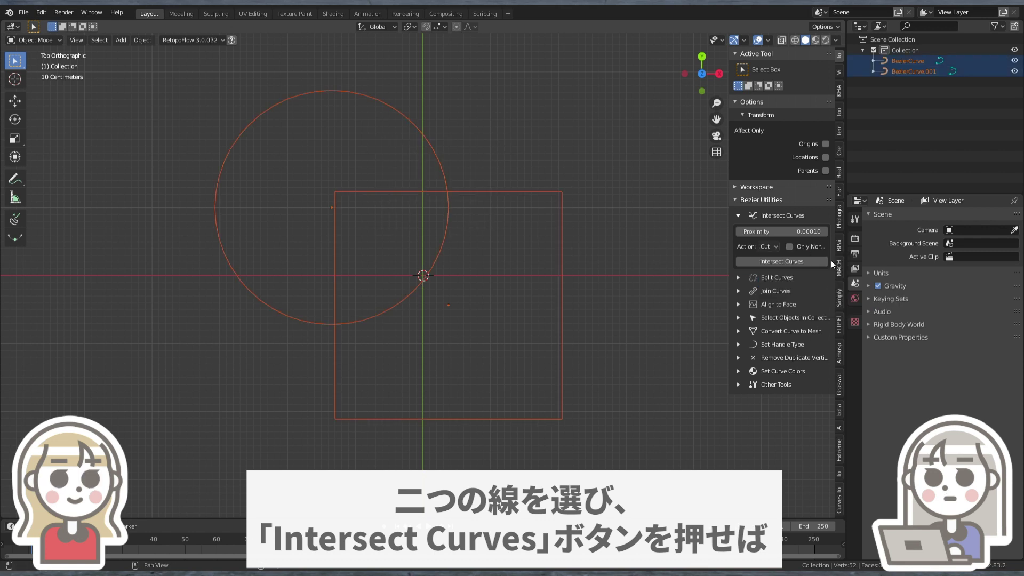
{"action": "left_click", "coordinate": [810, 261]}
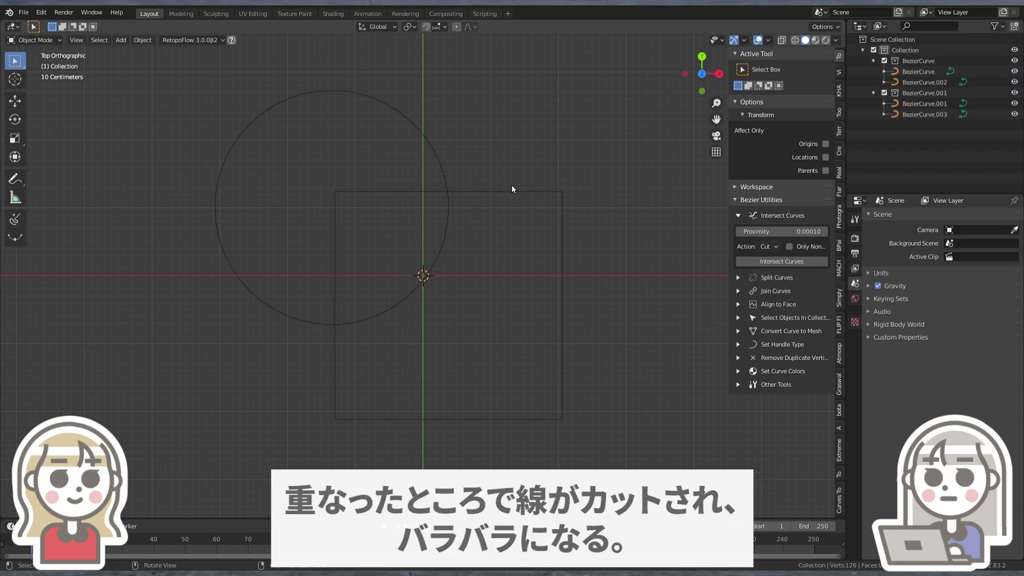
Step: Delete the circle arc inside the square and the square's overlapped top-left edge piece
{"action": "left_click", "coordinate": [478, 190]}
{"action": "left_click", "coordinate": [439, 164]}
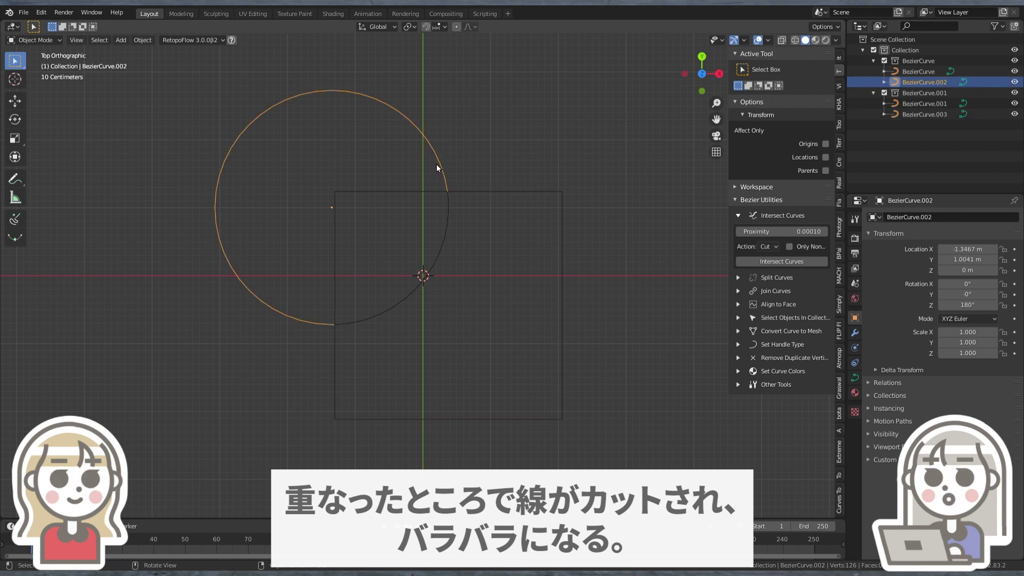
{"action": "left_click", "coordinate": [383, 191]}
{"action": "left_click", "coordinate": [440, 244]}
{"action": "left_click", "coordinate": [519, 161]}
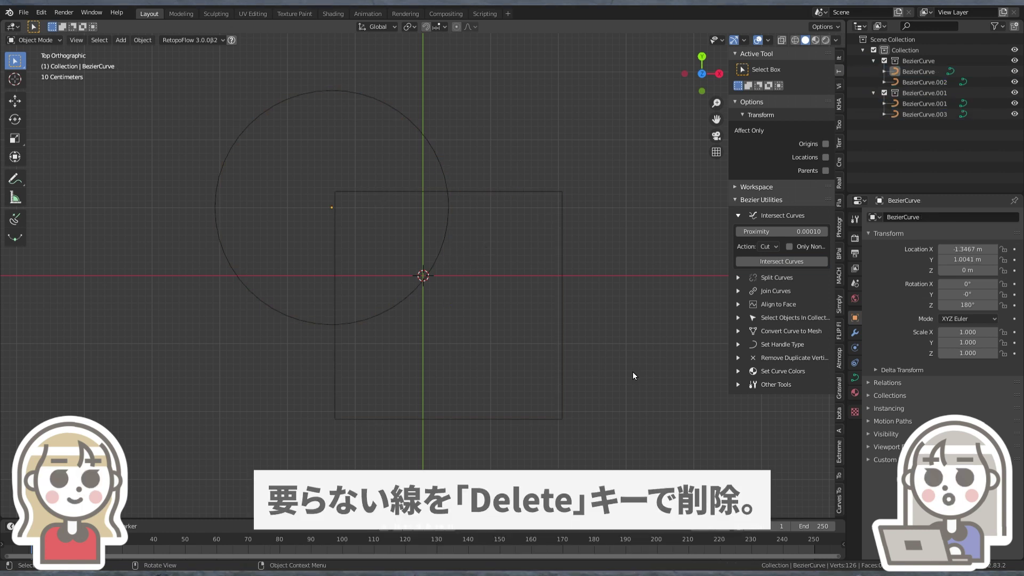
{"action": "left_click", "coordinate": [439, 252]}
{"action": "key", "text": "Delete"}
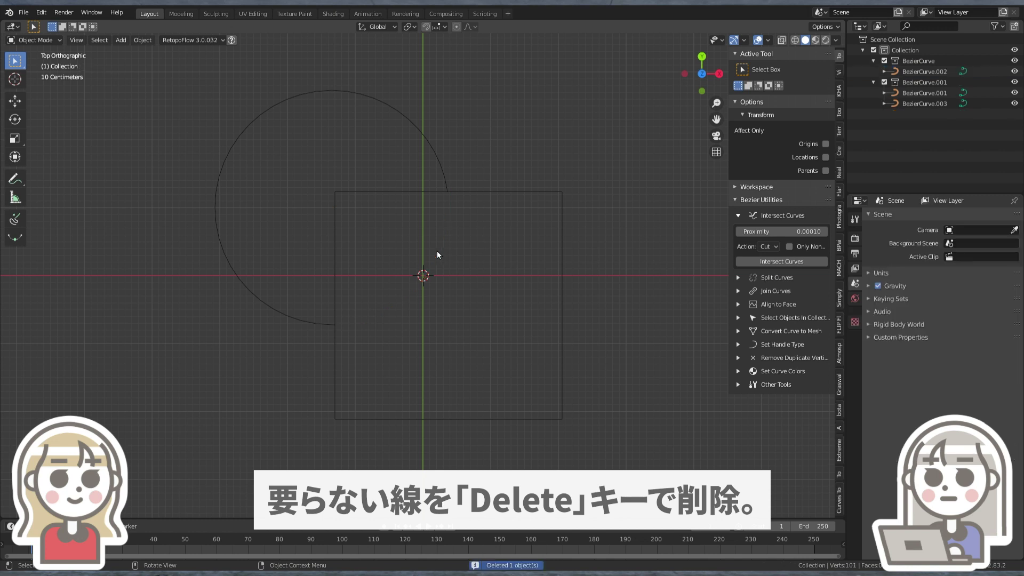
{"action": "left_click", "coordinate": [408, 192]}
{"action": "key", "text": "Delete"}
Step: Join the remaining arc and square pieces into one curve with Join Curves
{"action": "left_click_drag", "start_coordinate": [619, 101], "coordinate": [202, 440]}
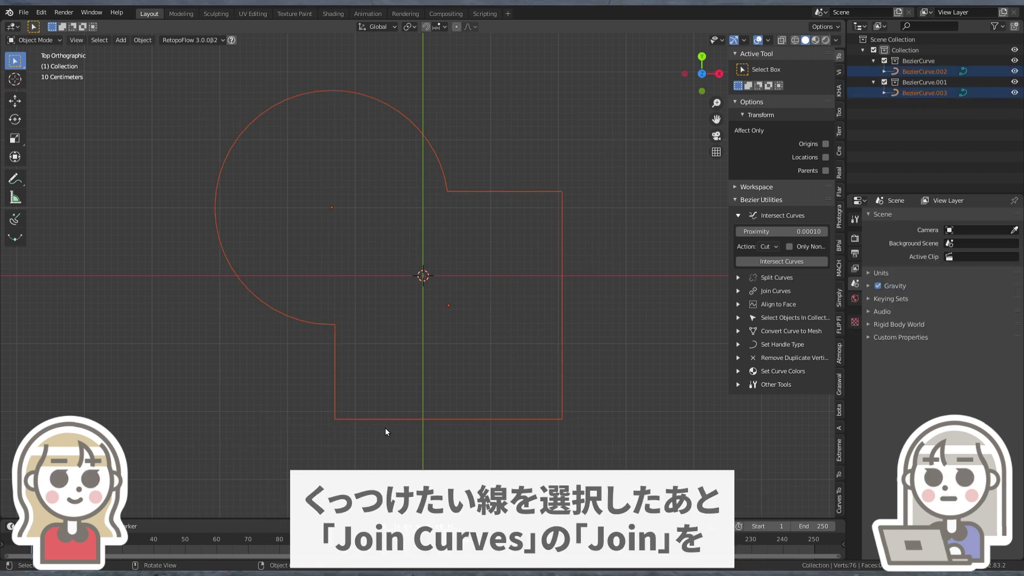
{"action": "left_click", "coordinate": [738, 291]}
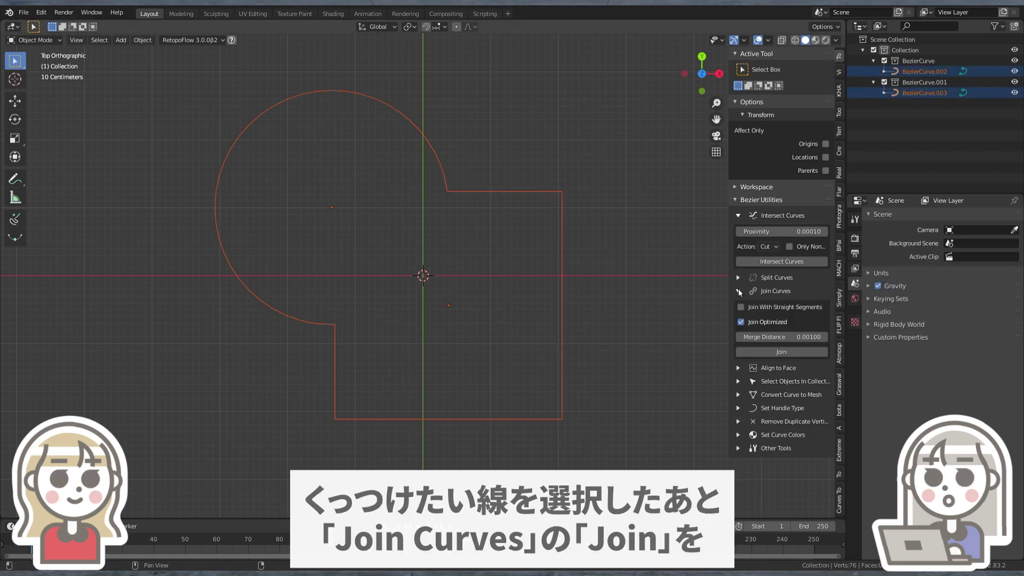
{"action": "left_click", "coordinate": [797, 355]}
Step: Move the joined outline up and to the left
{"action": "left_click", "coordinate": [575, 397]}
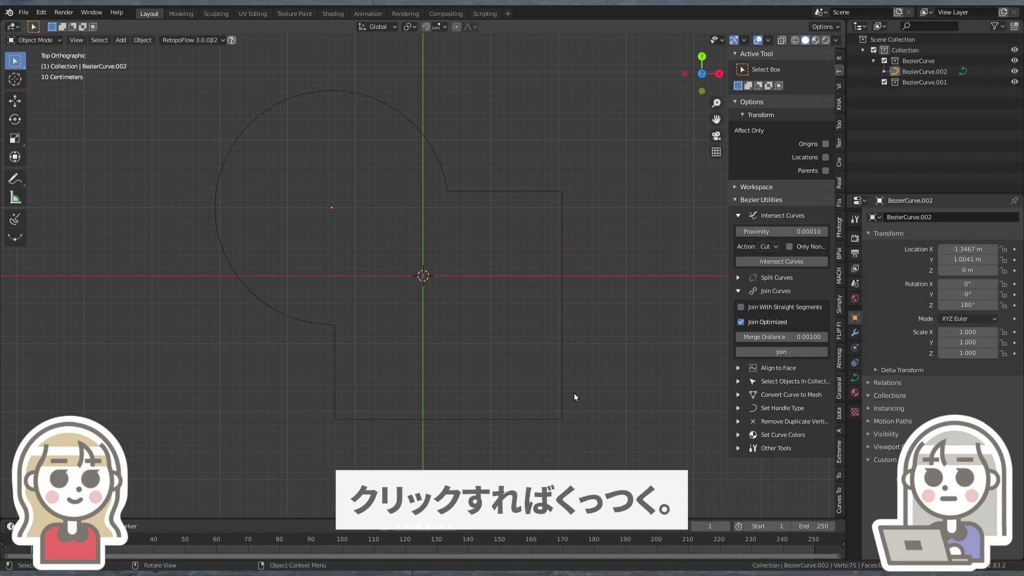
{"action": "left_click", "coordinate": [563, 386]}
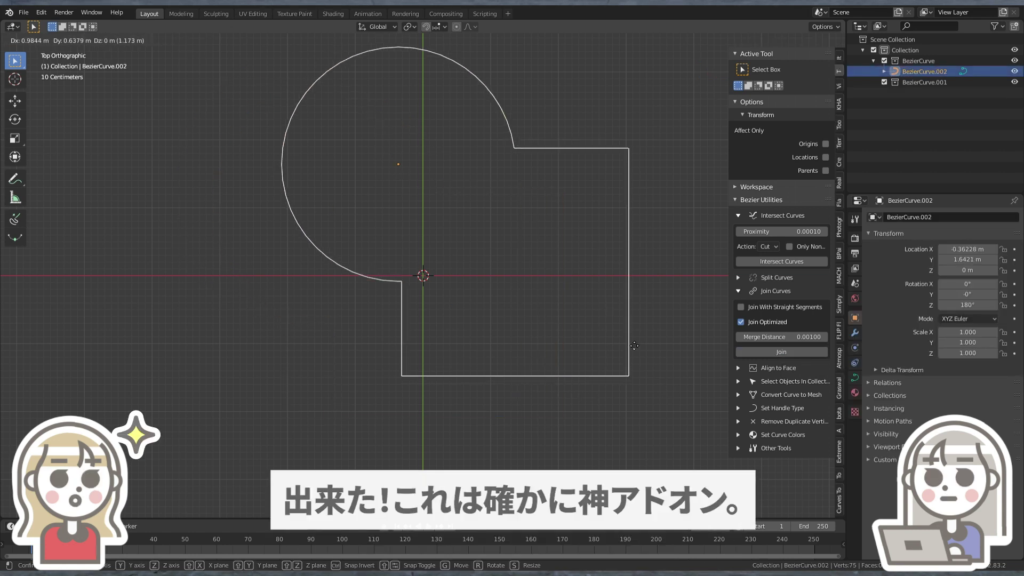
{"action": "left_click", "coordinate": [533, 365]}
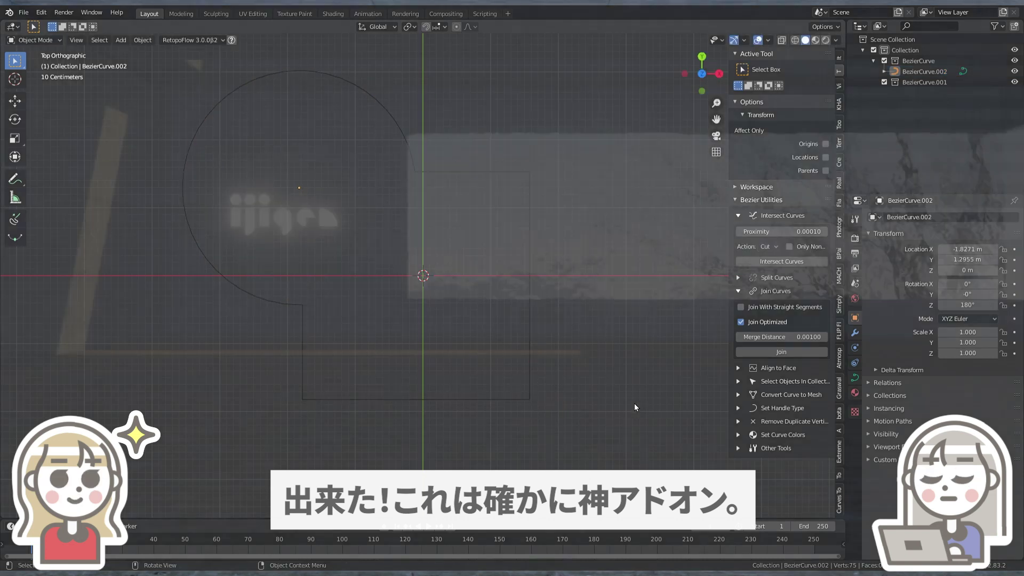